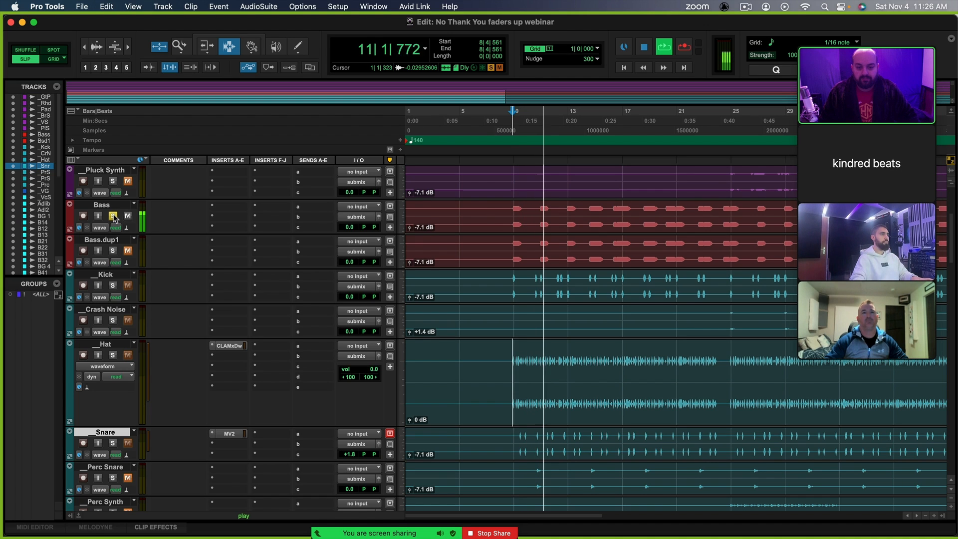
Stop playback, insert FabFilter Pro-Q 3 (stereo) on the Bass.dup1 track, and mute the original Bass track
key(space)
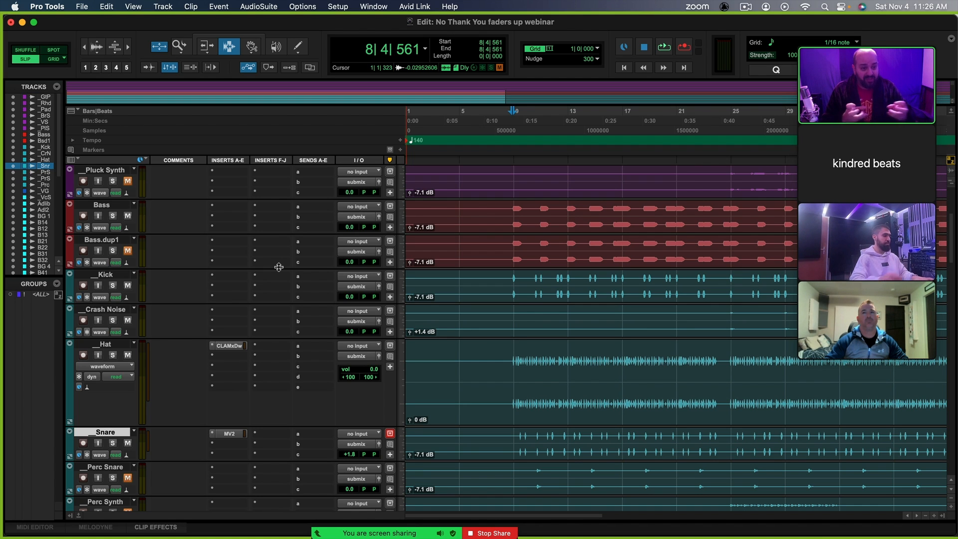
click(228, 242)
click(247, 223)
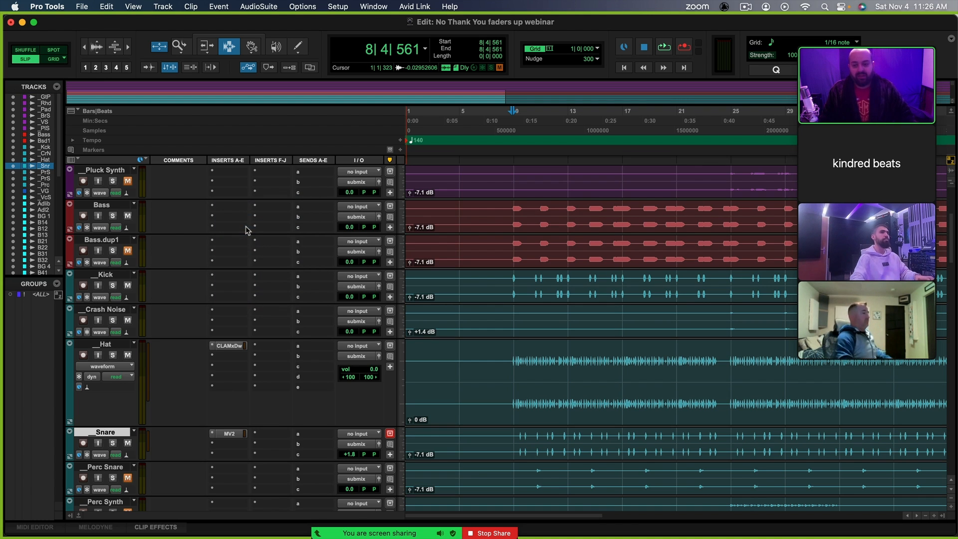
text(fabfilter)
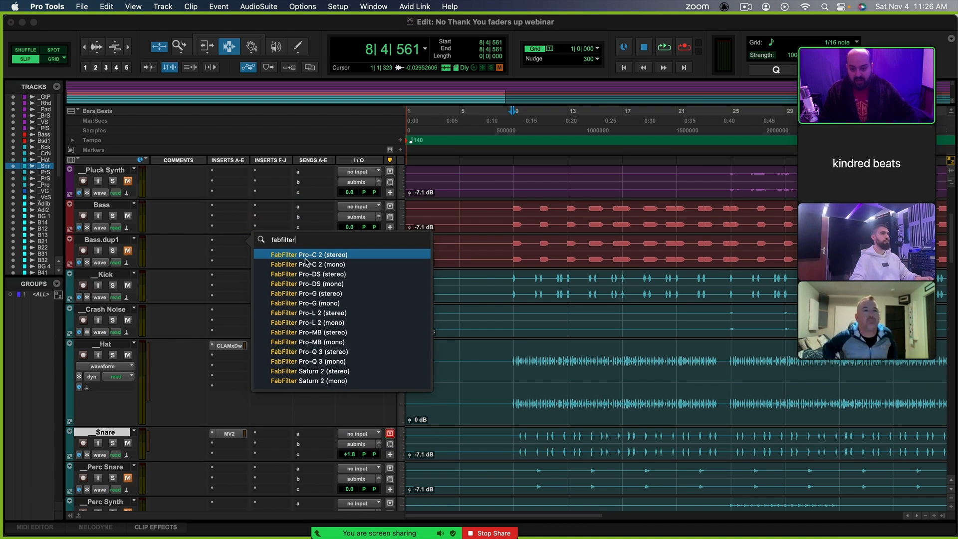
click(327, 352)
click(127, 214)
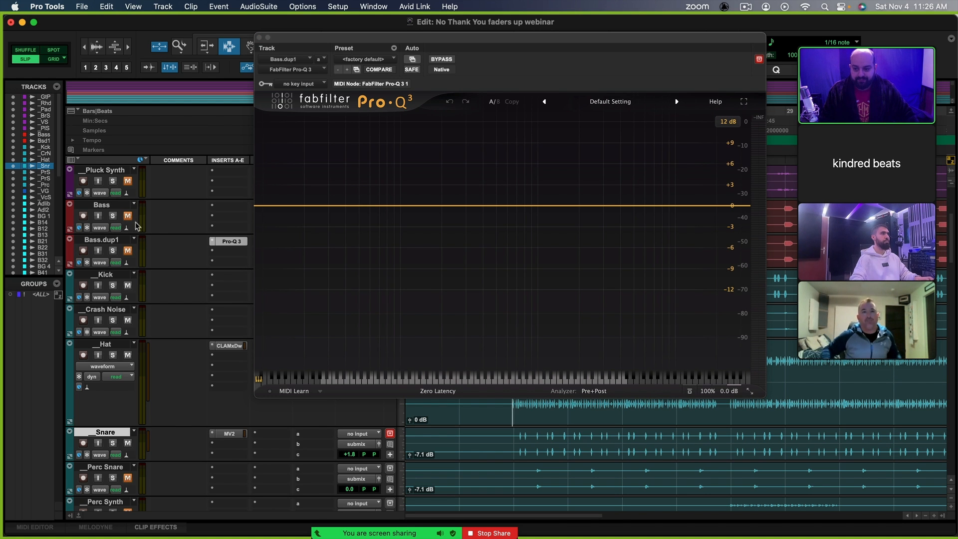
Add a low cut band at the low end of the Bass.dup1 EQ and switch its processing to Linear Phase
click(274, 206)
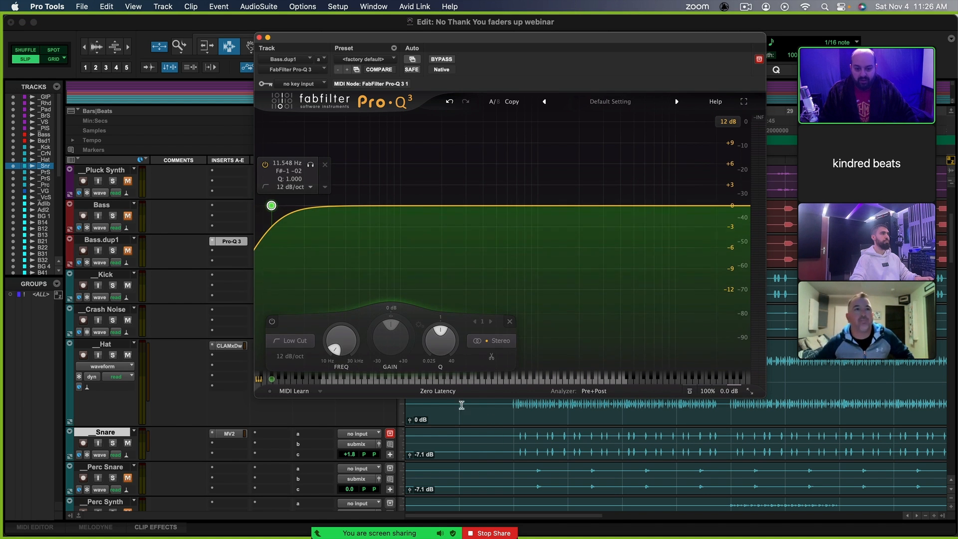
click(438, 391)
click(438, 432)
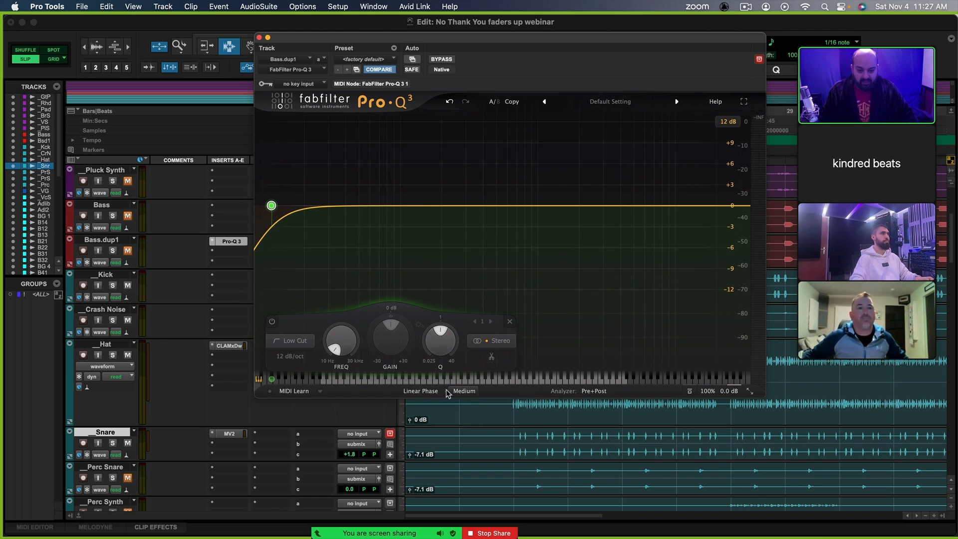
Raise the low cut frequency to about 104 Hz while playing Bass.dup1 soloed, and close the EQ
key(space)
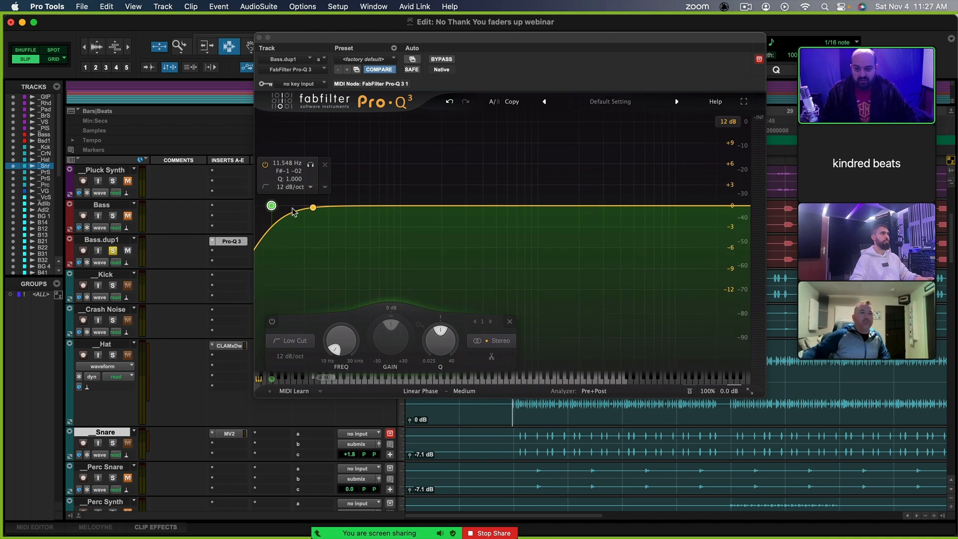
drag(272, 205, 403, 207)
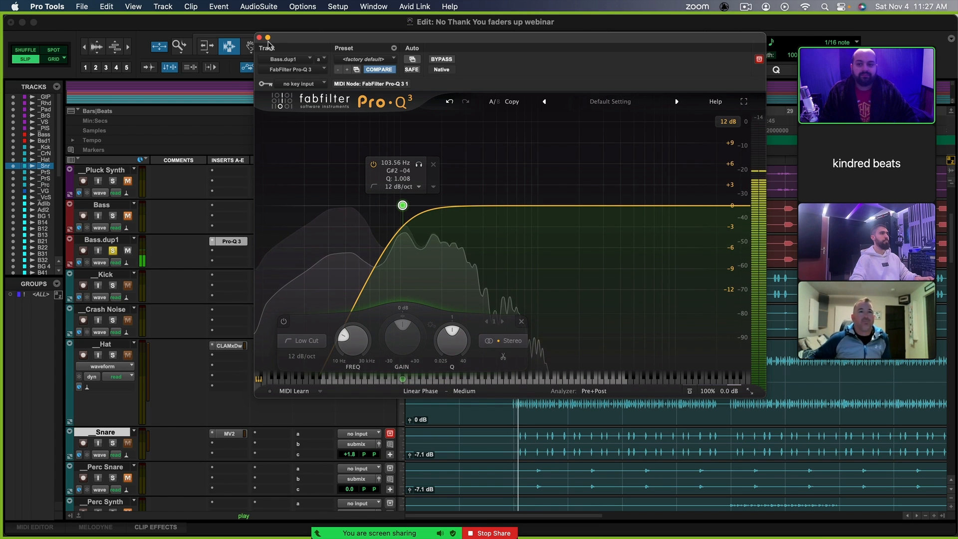
click(259, 38)
key(space)
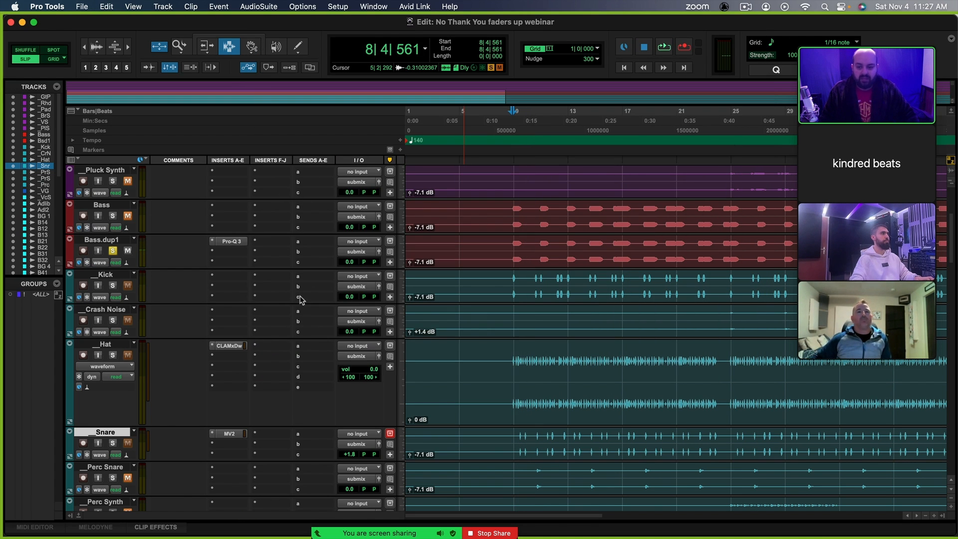
Insert Ozone 9 Imager (stereo) after the EQ on the Bass.dup1 track
click(221, 252)
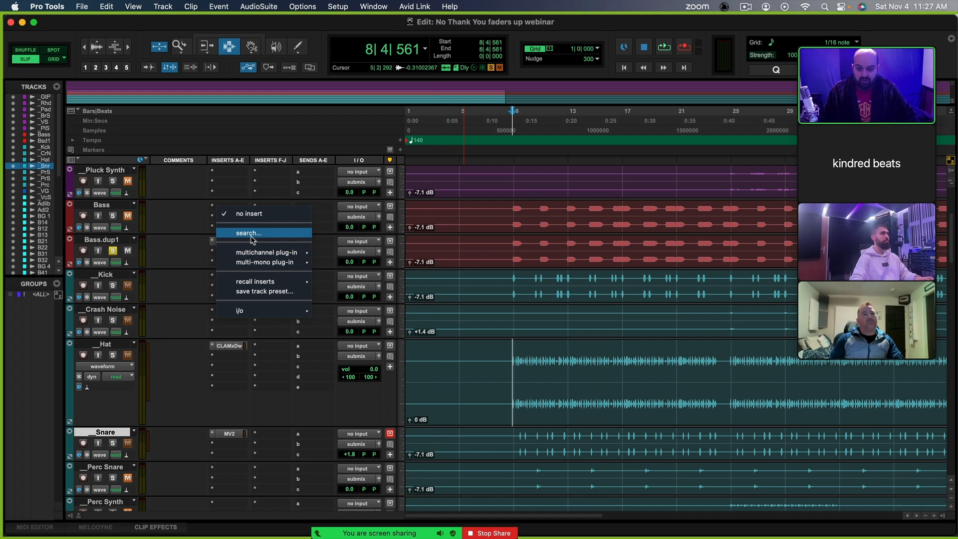
click(252, 234)
text(imager)
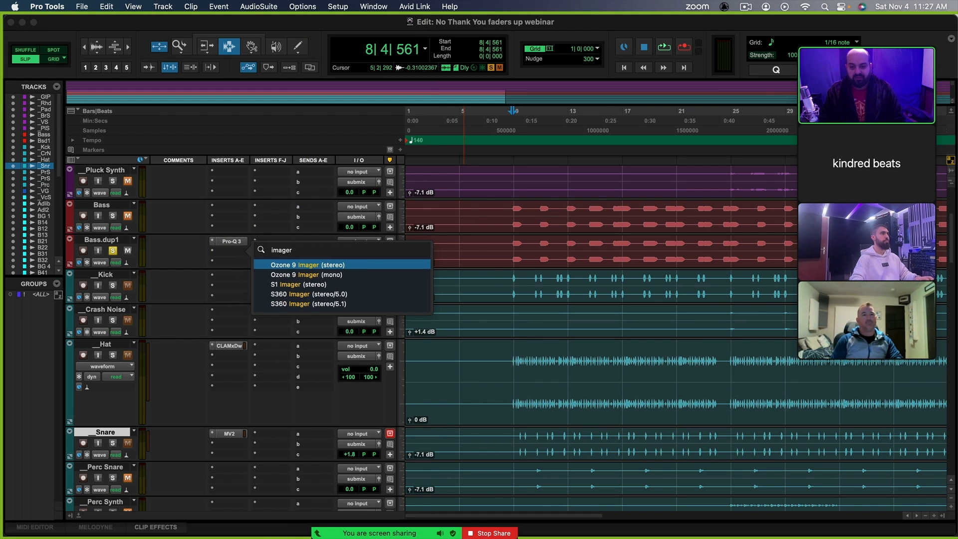
key(Return)
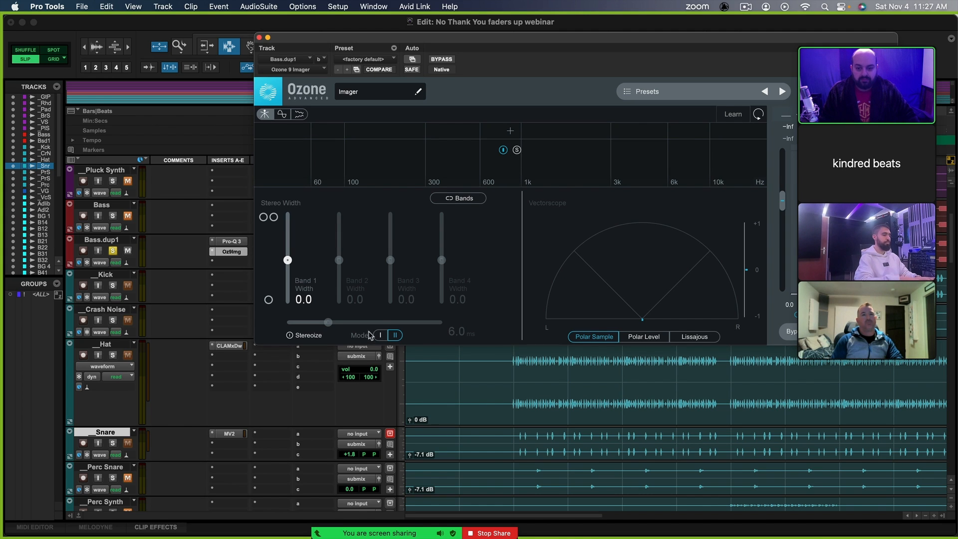
Enable Stereoize in mode I on the imager, with Band 1 width at 100 and the delay at 9.2 ms
click(290, 335)
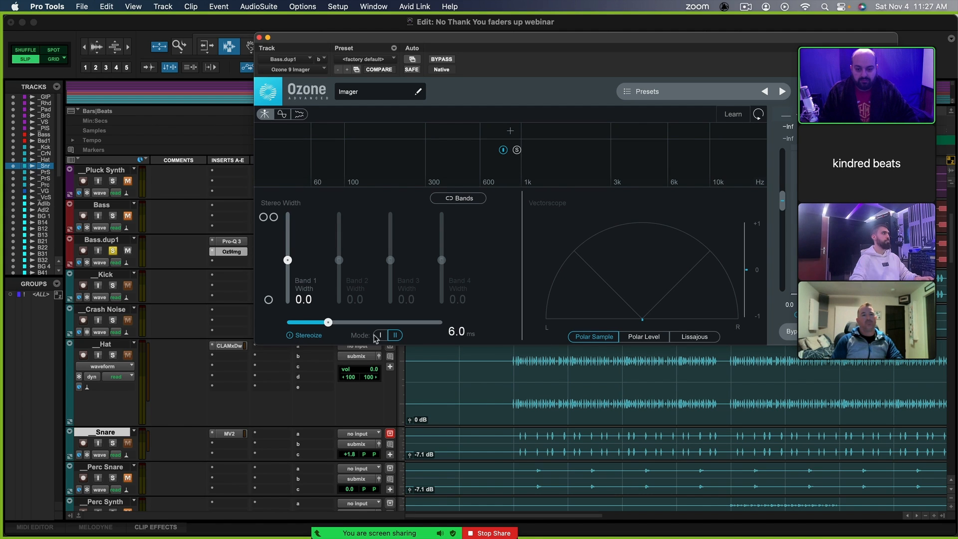
key(space)
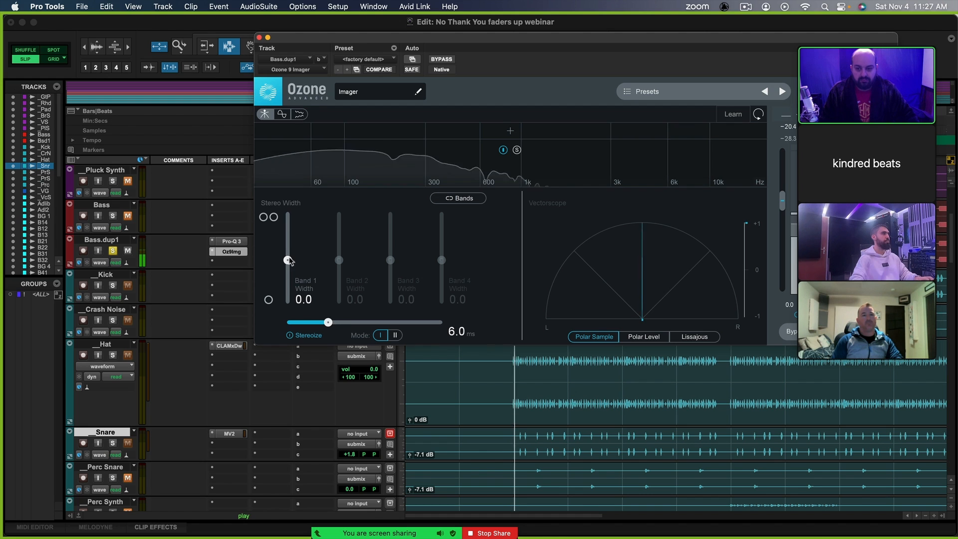
drag(287, 260, 292, 201)
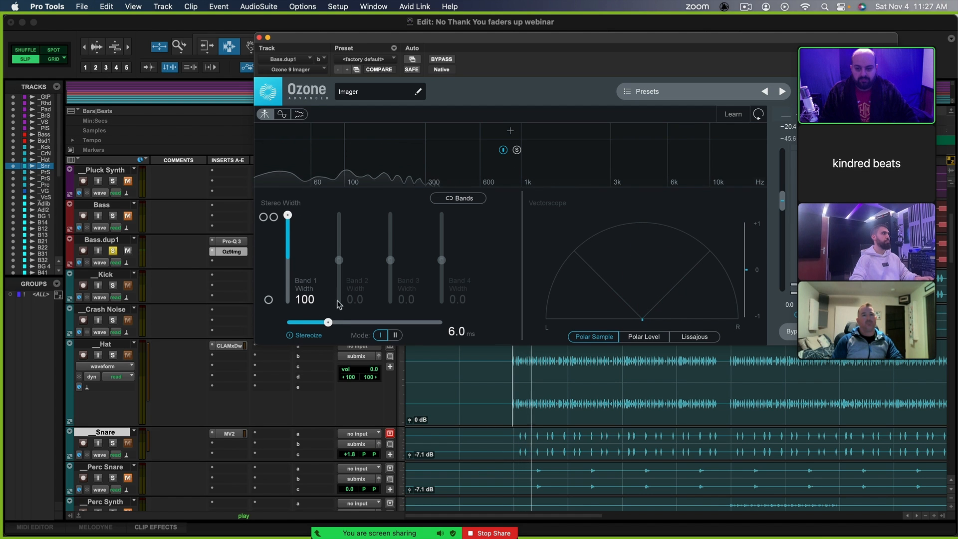
drag(329, 323, 355, 326)
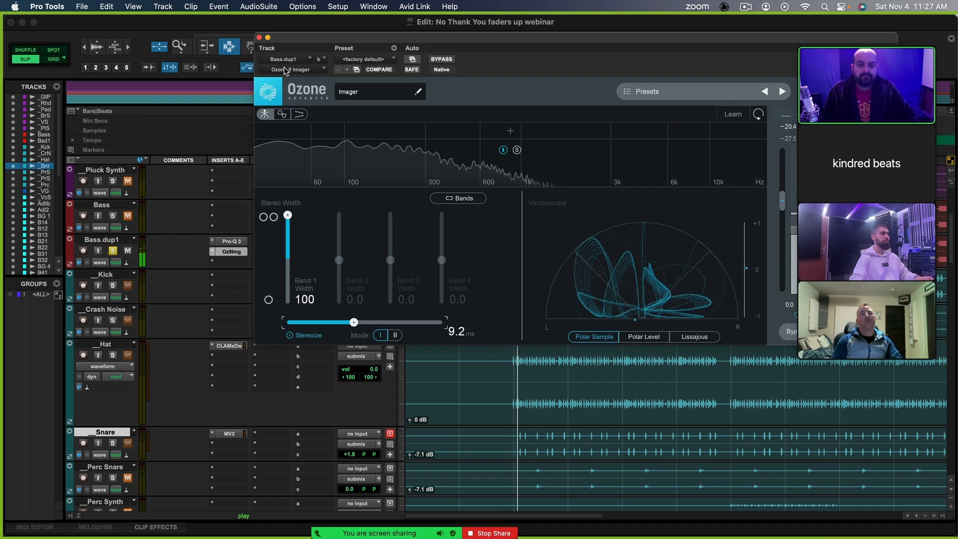
click(260, 38)
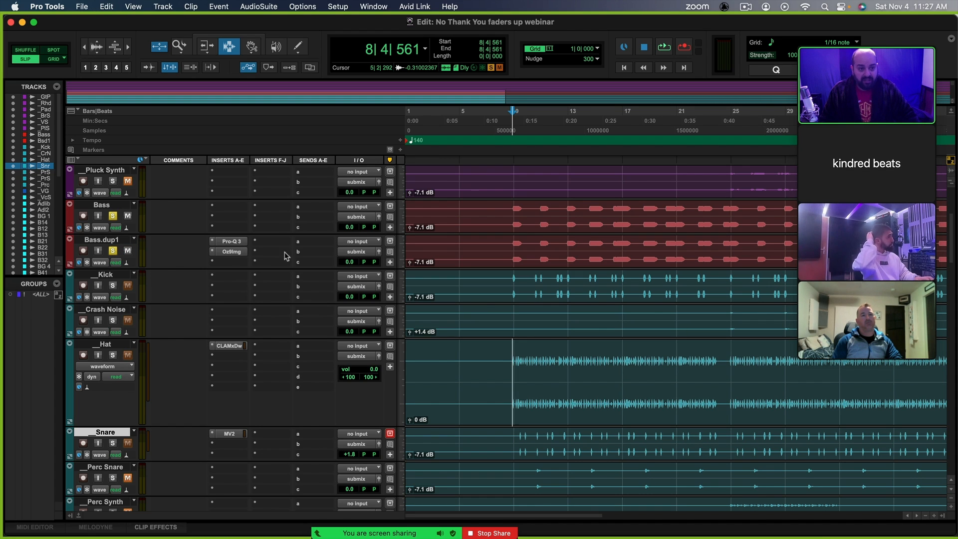
Lower the Bass.dup1 volume to -3.9 dB and audition both bass tracks soloed and in the full mix
click(348, 262)
drag(348, 262, 345, 263)
key(space)
key(space)
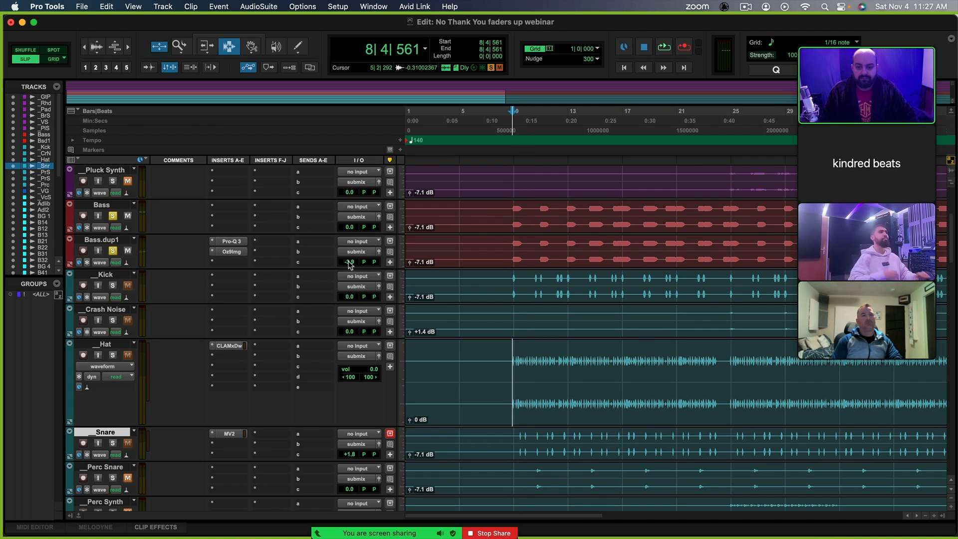
key(space)
key(space)
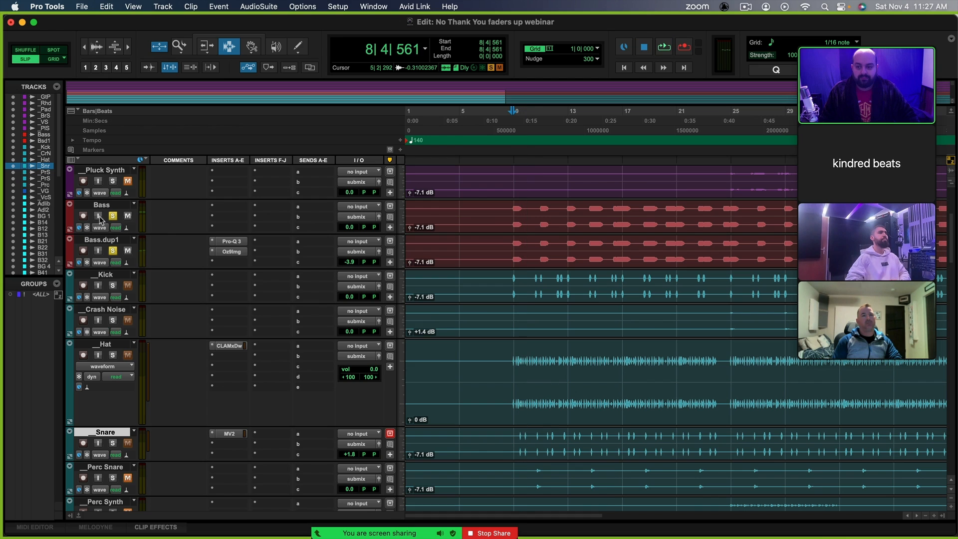
key(space)
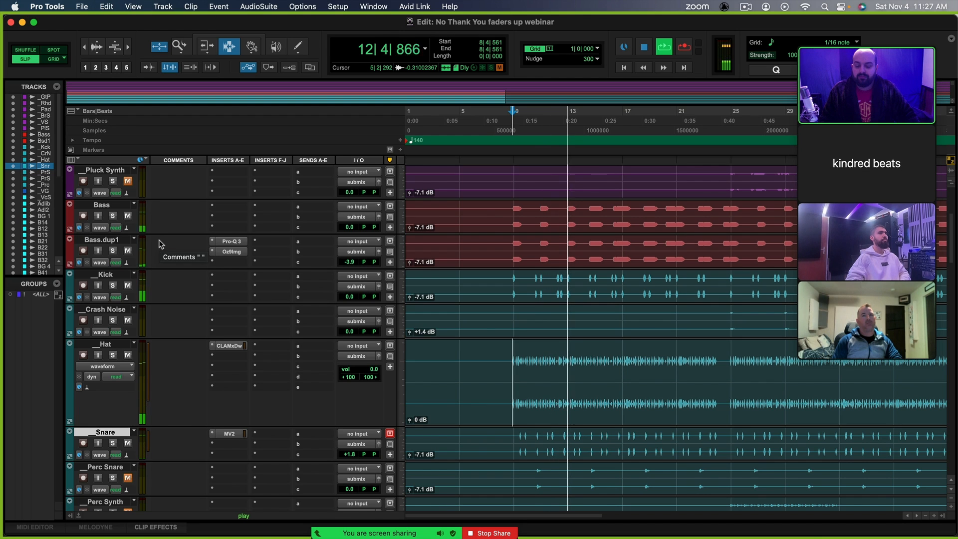
key(space)
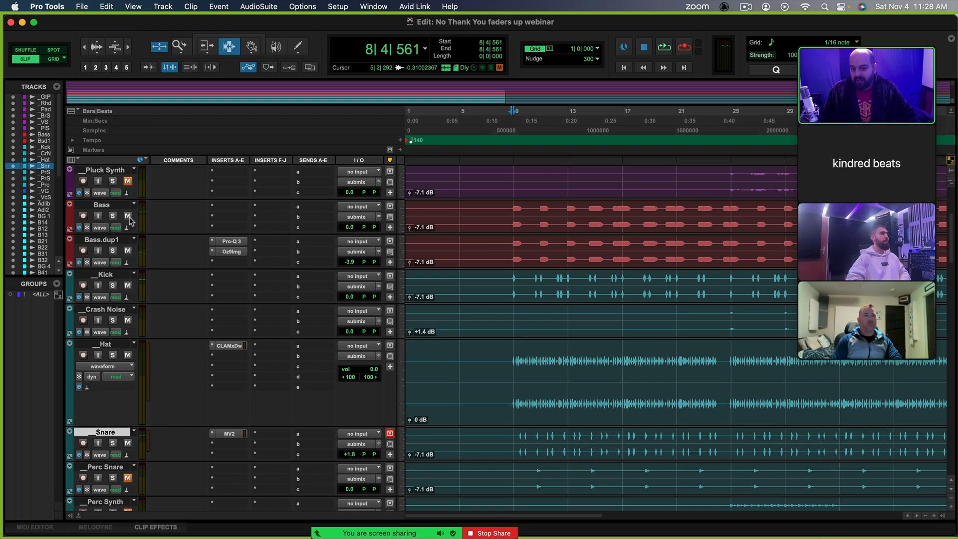
Solo the Bass track, copy the Bass.dup1 Pro-Q 3 onto it, and change the copied band to High Cut
click(113, 216)
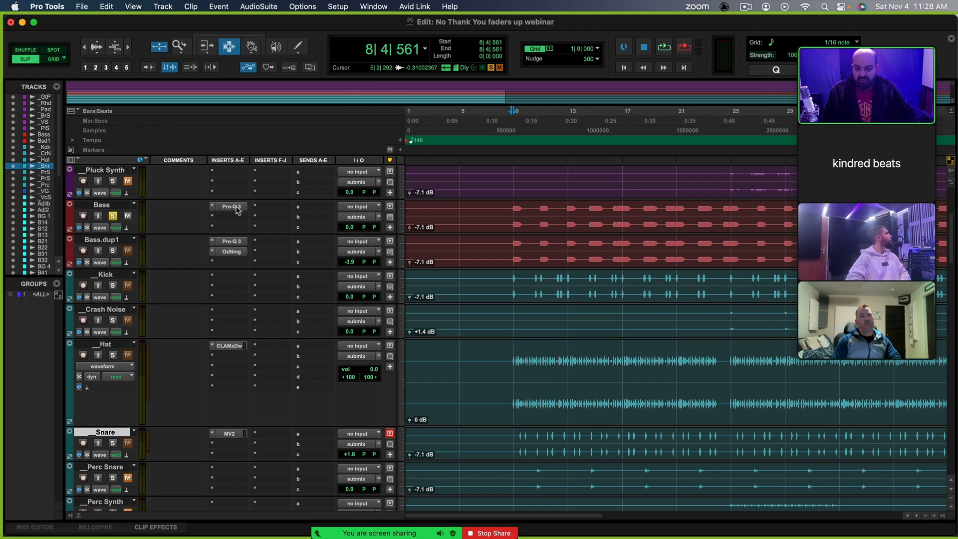
click(231, 206)
click(402, 205)
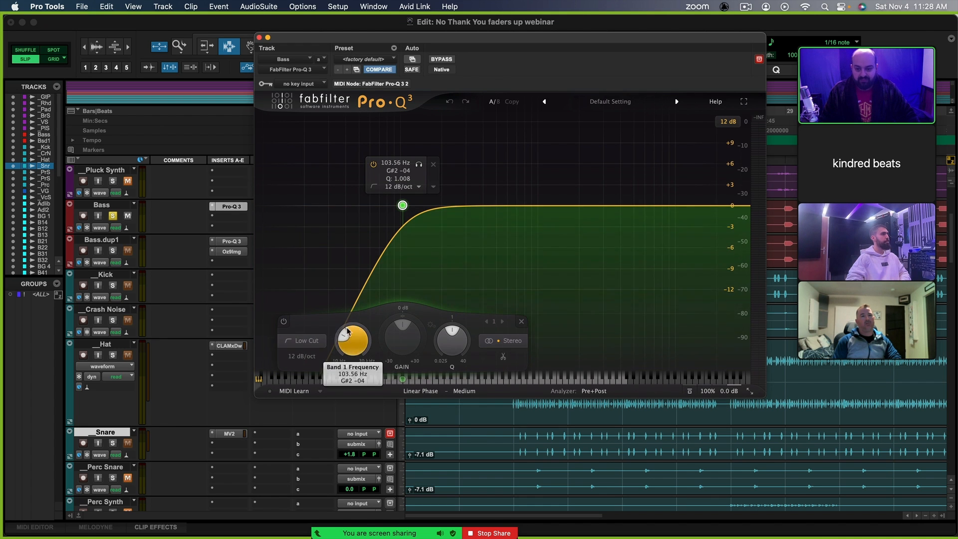
click(298, 350)
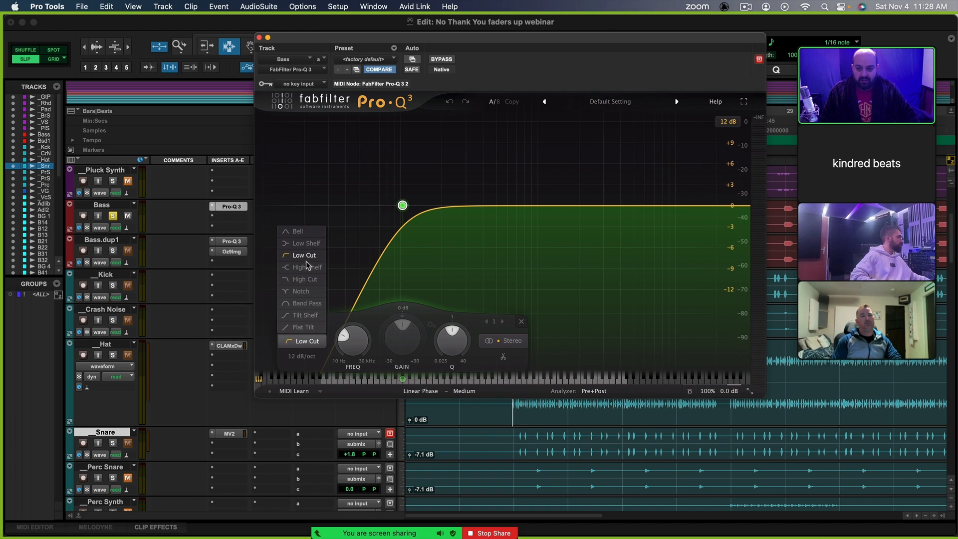
click(313, 282)
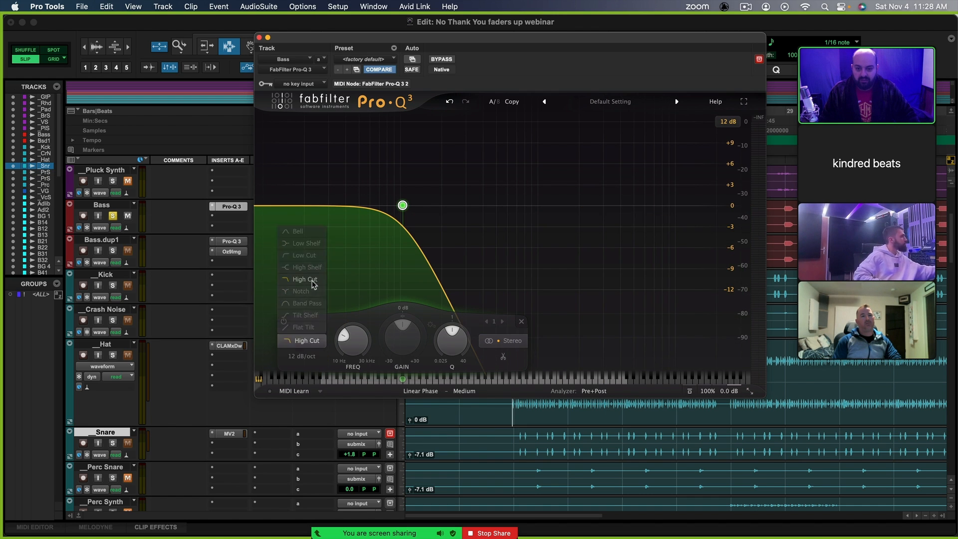
click(259, 37)
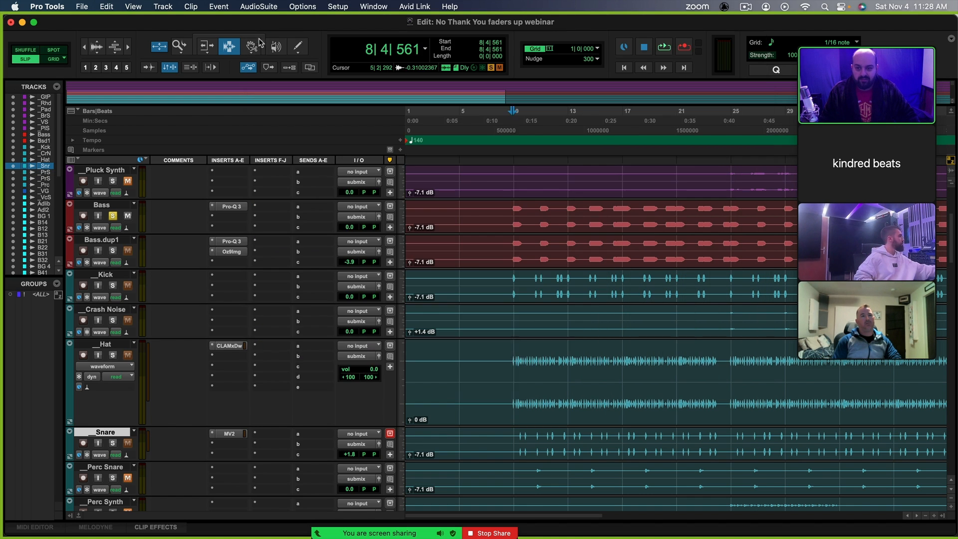
Reset the Bass.dup1 volume to 0.0 dB and audition it soloed together with the Bass track
key(space)
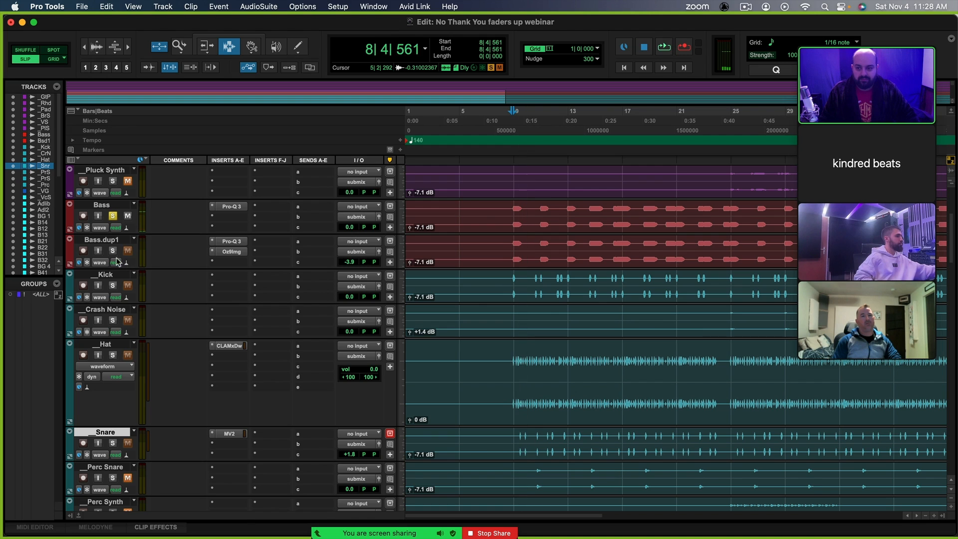
click(113, 249)
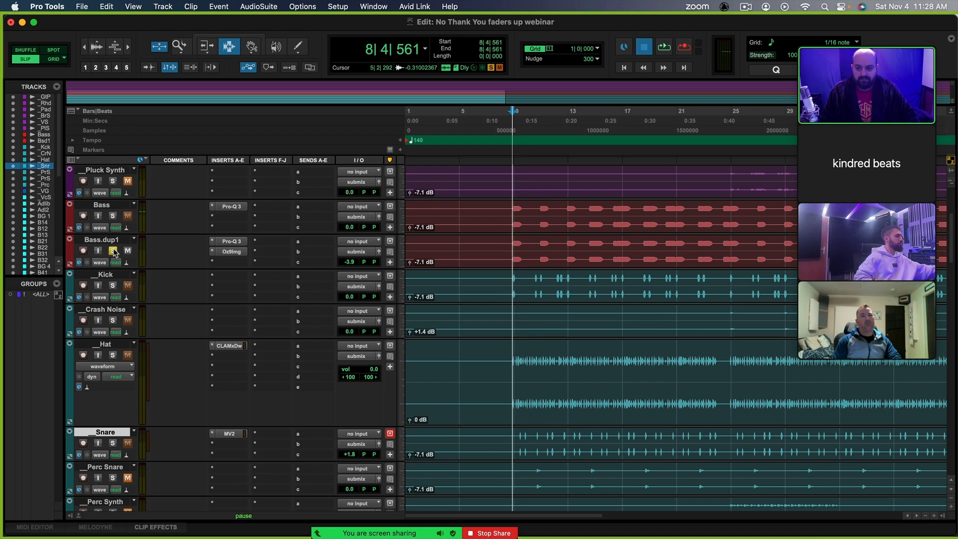
click(113, 216)
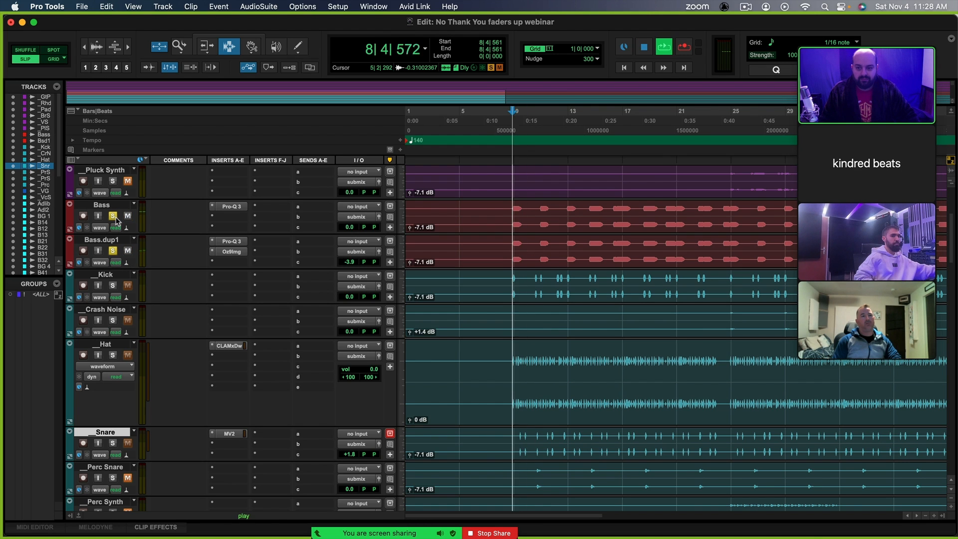
alt+click(347, 263)
key(space)
key(space)
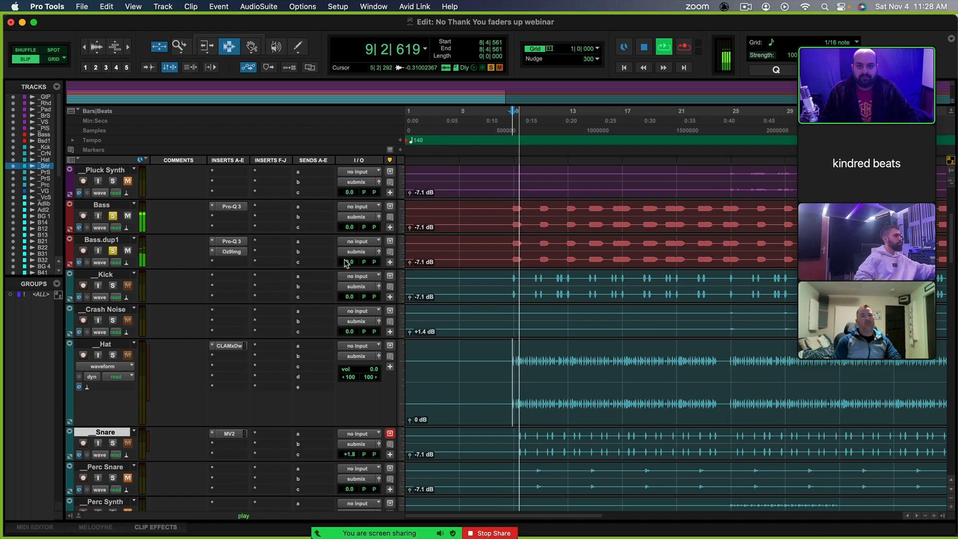
key(space)
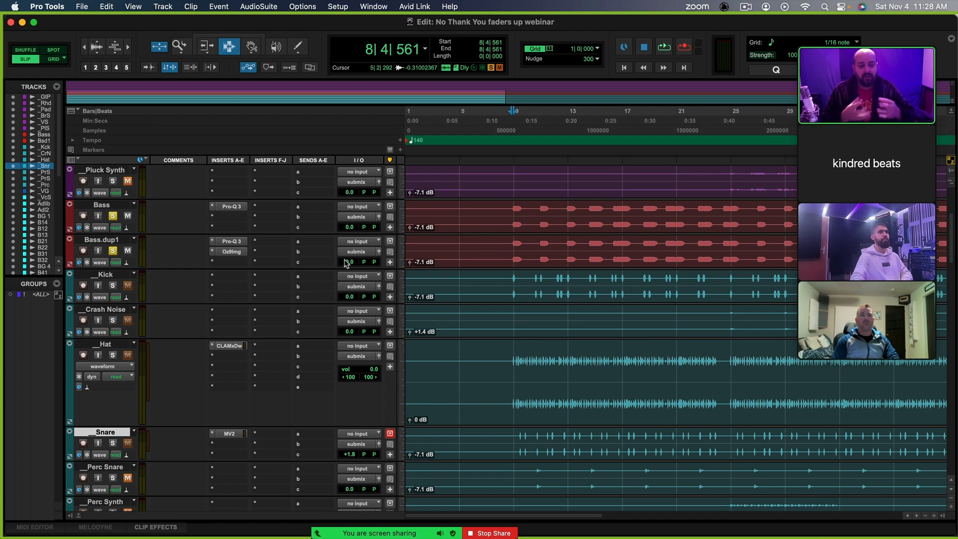
Play the layered bass tracks soloed together and within the full mix to compare the sound
key(space)
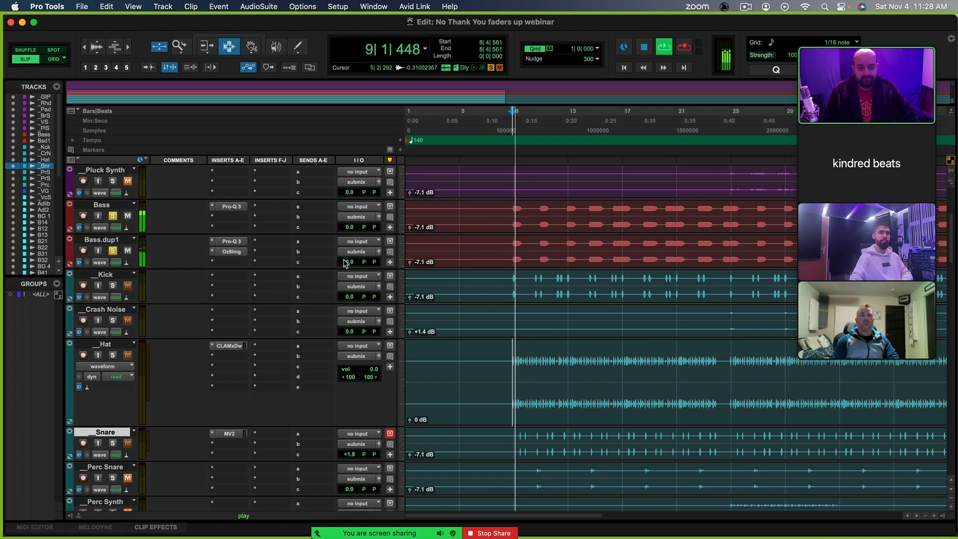
key(space)
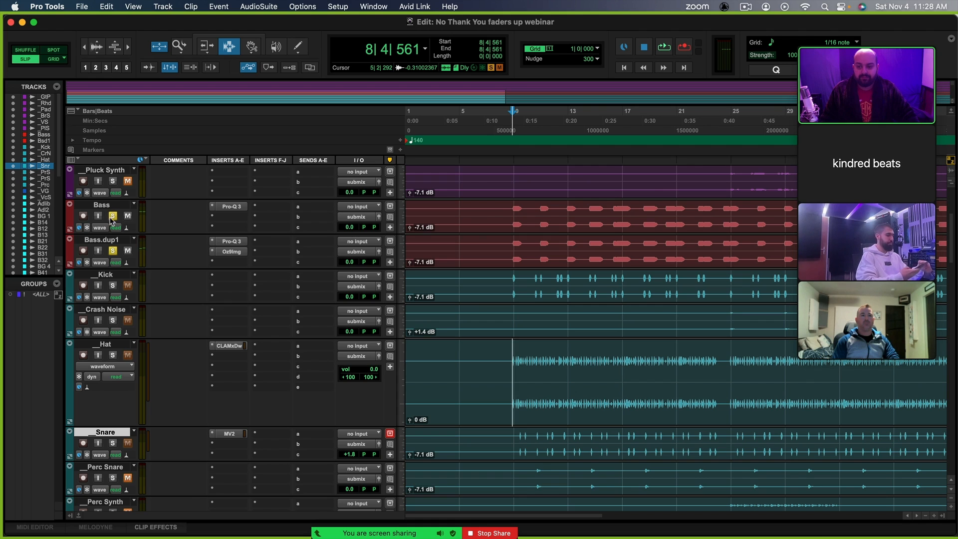
key(space)
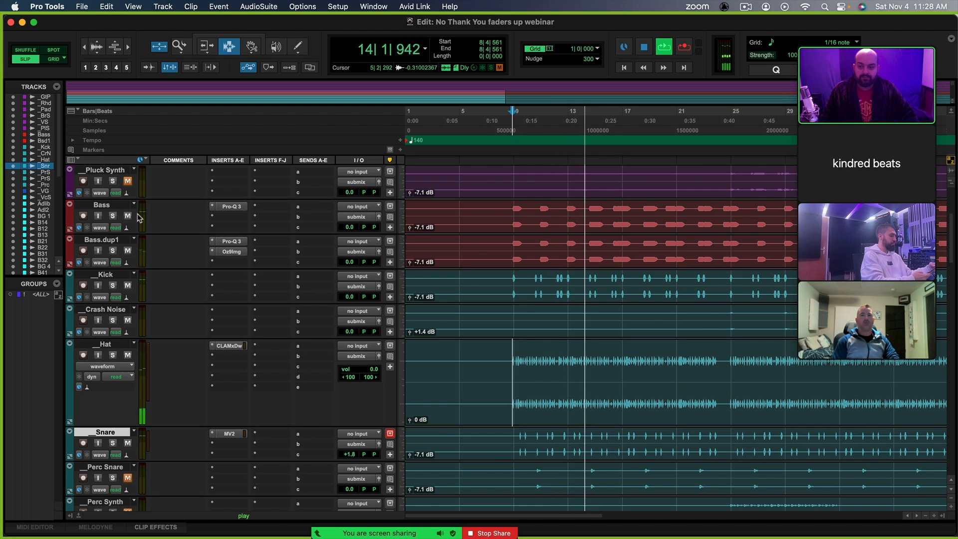
key(space)
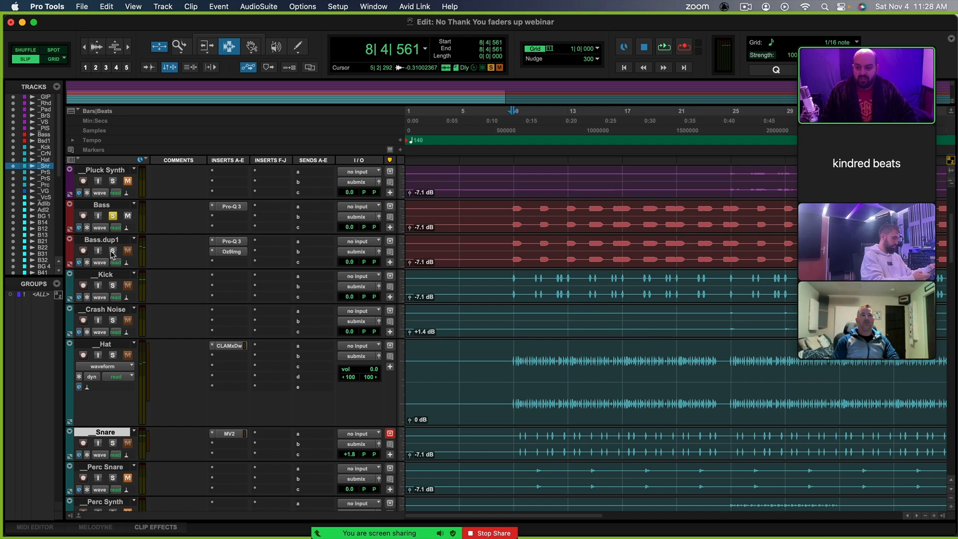
Lower the Bass.dup1 Pro-Q 3 low cut to 92.195 Hz and copy that EQ onto the Bass track
click(229, 243)
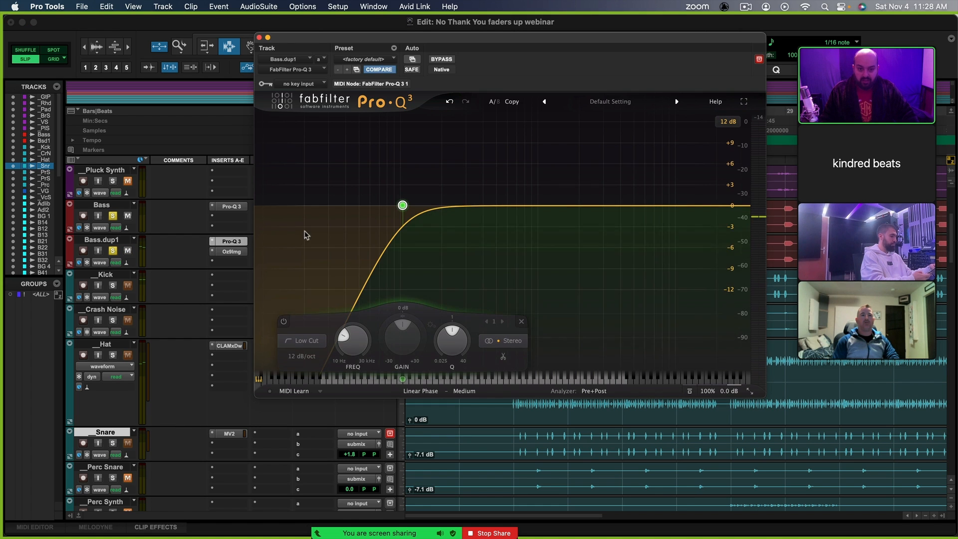
drag(403, 206, 396, 206)
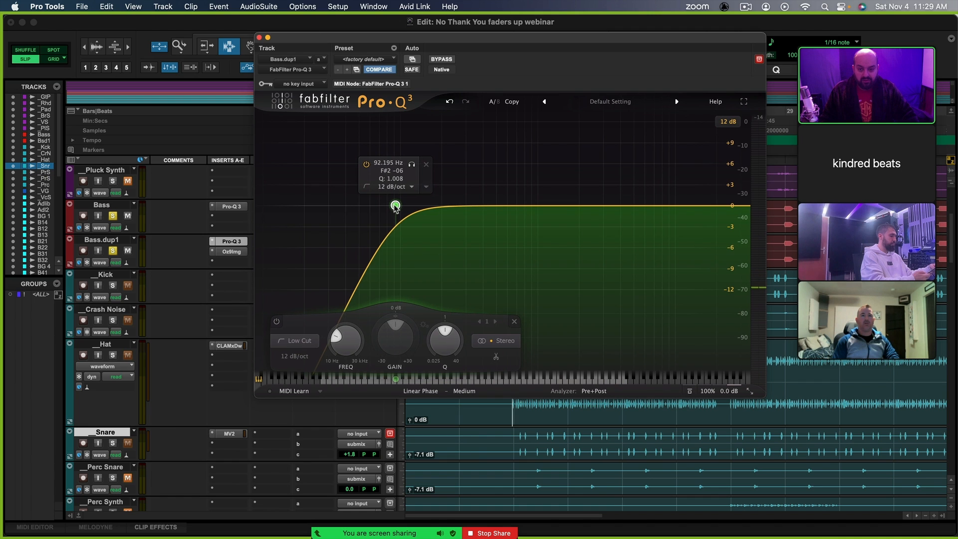
drag(224, 241, 227, 210)
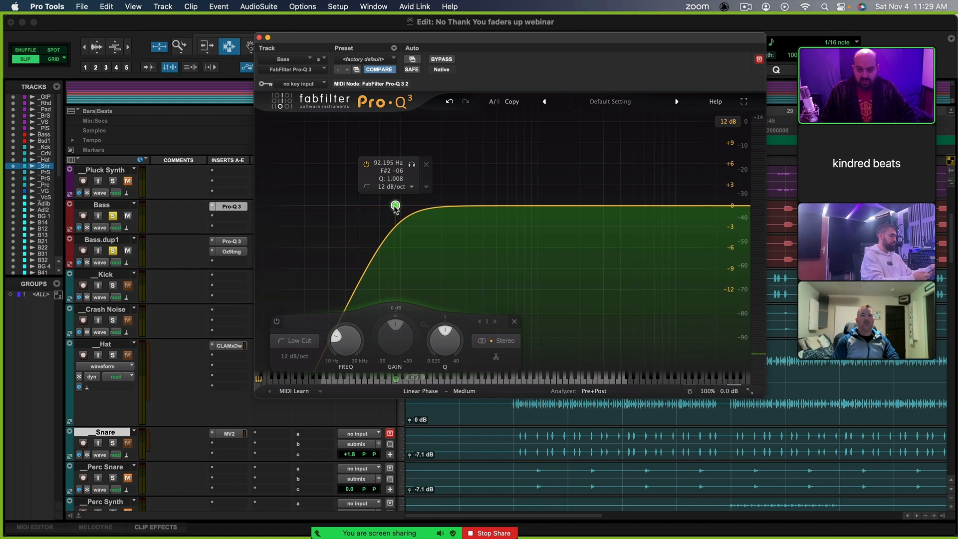
Change the copied cut band in the Bass track's Pro-Q 3 to High Cut and close the plug-in
click(298, 357)
click(298, 357)
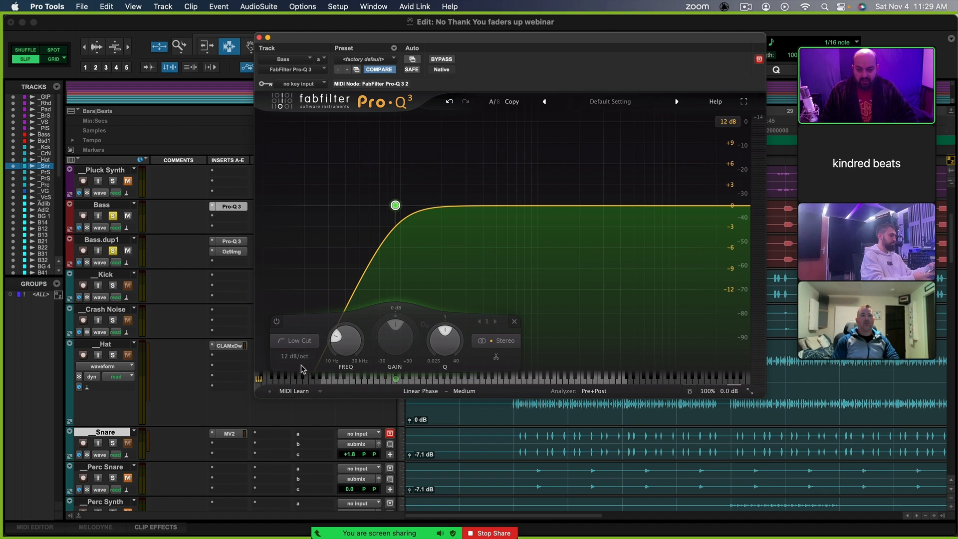
click(298, 357)
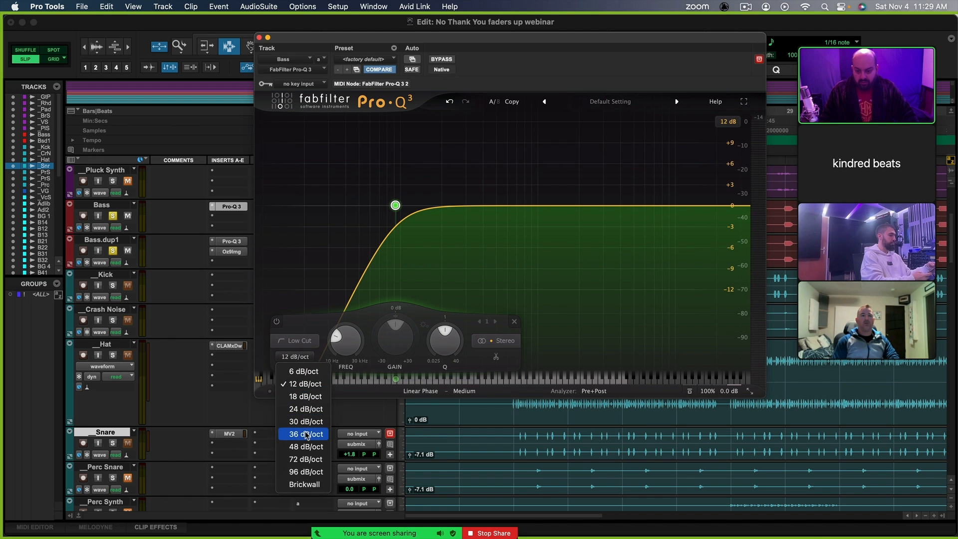
click(299, 341)
click(298, 340)
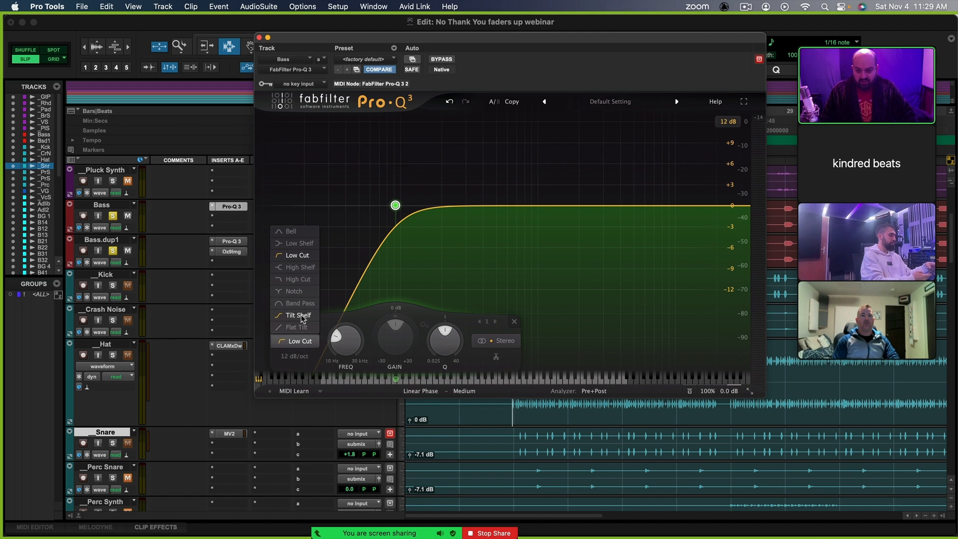
click(298, 279)
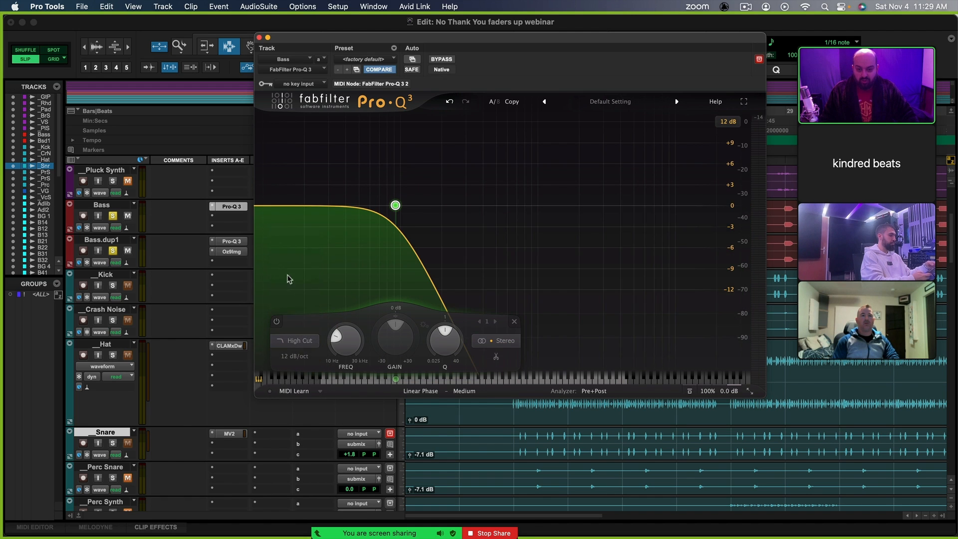
click(259, 38)
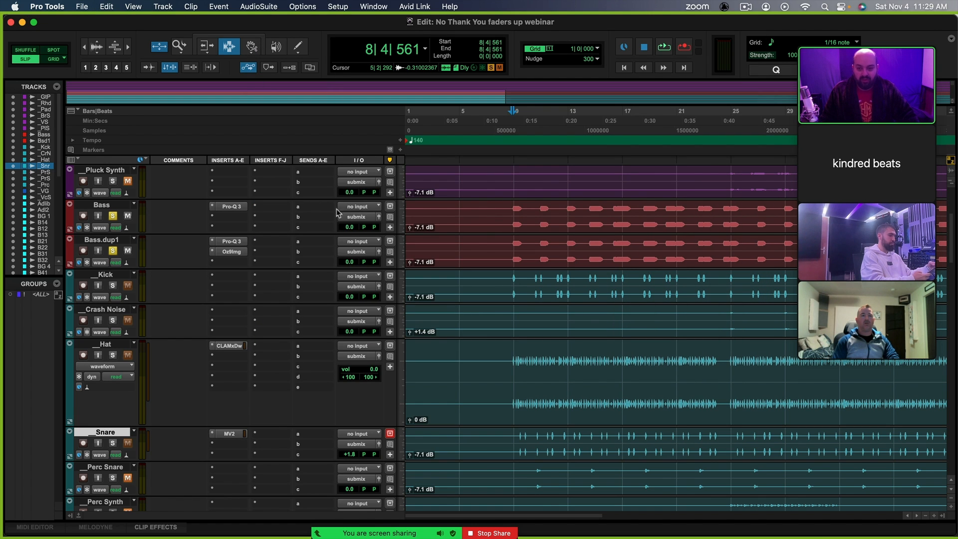
Insert the Radiator plug-in on Bass.dup1 after the Ozone imager
click(222, 263)
click(242, 242)
text(r)
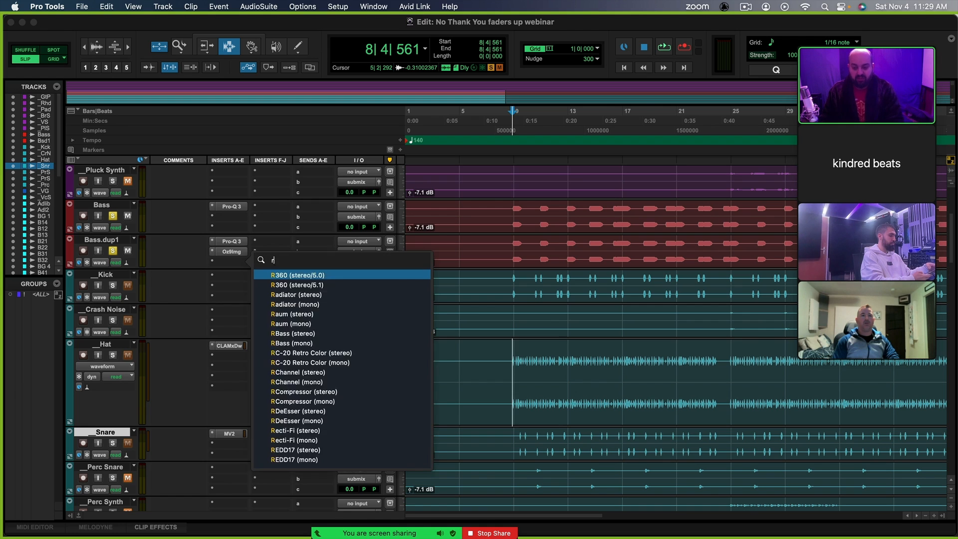
text(adiat)
key(Return)
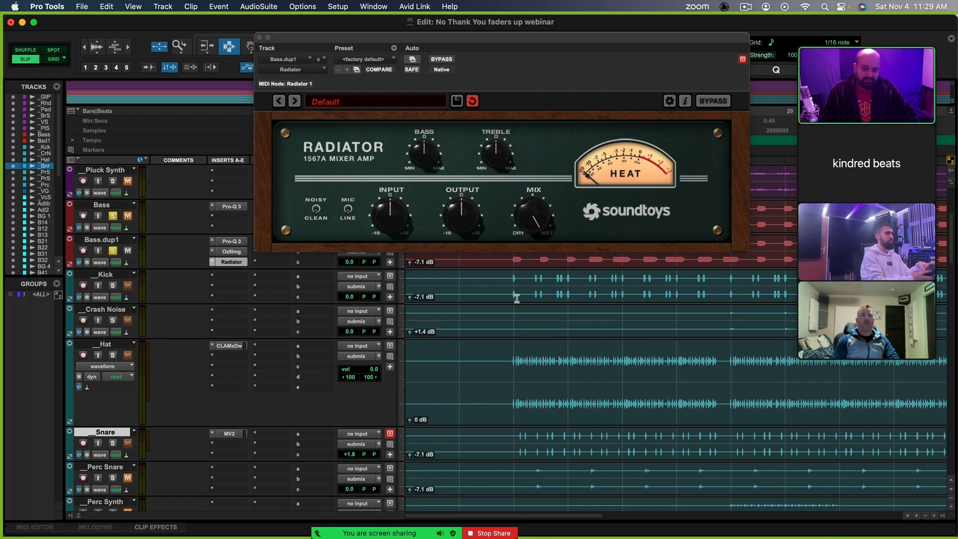
Raise Radiator's input and reduce its treble while auditioning the Bass.dup1 layer
key(space)
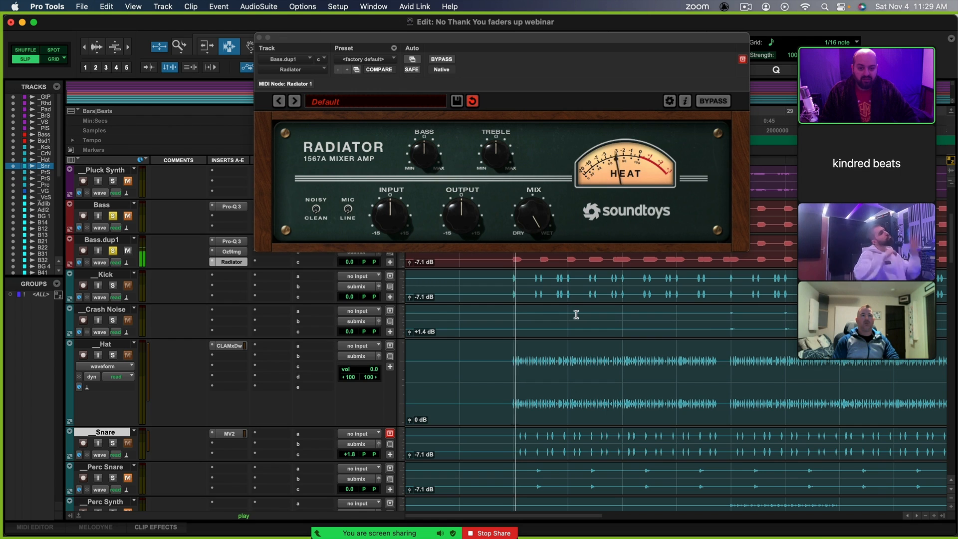
key(space)
drag(392, 220, 394, 212)
key(space)
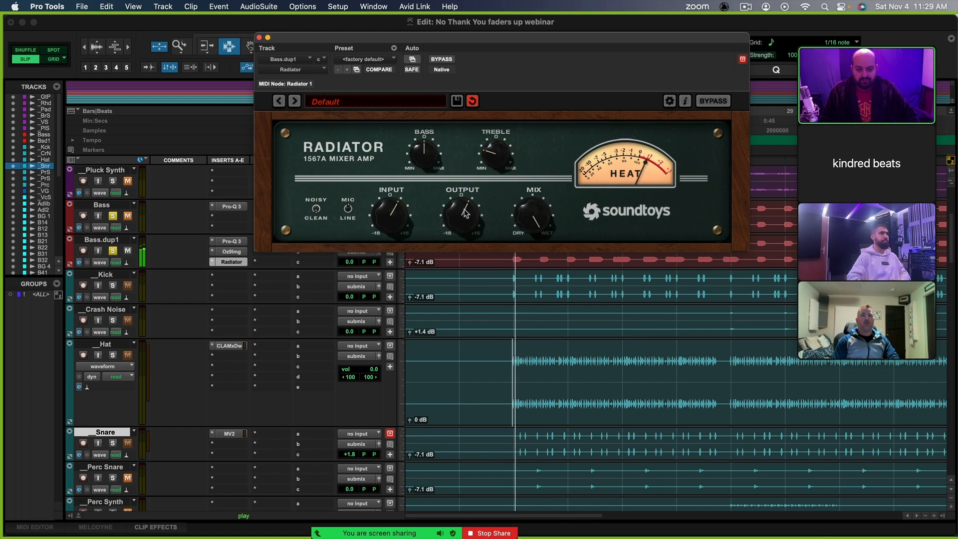
Compare Bass.dup1 with Radiator bypassed and active during playback, and close the plug-in
click(439, 59)
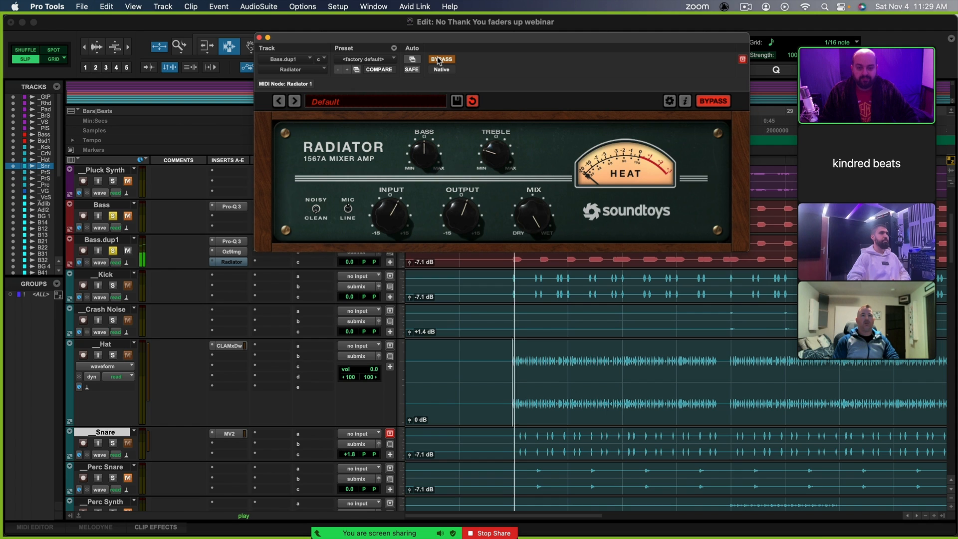
click(438, 59)
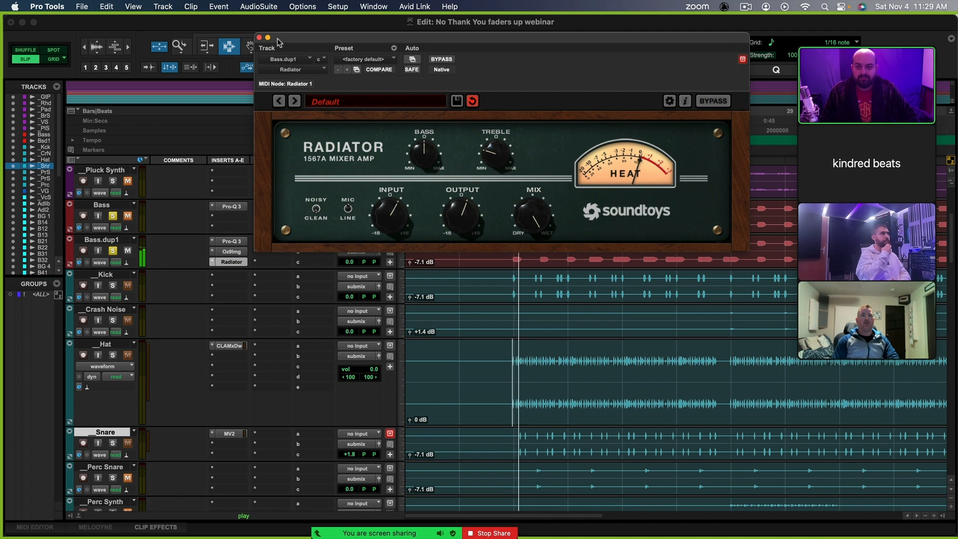
key(space)
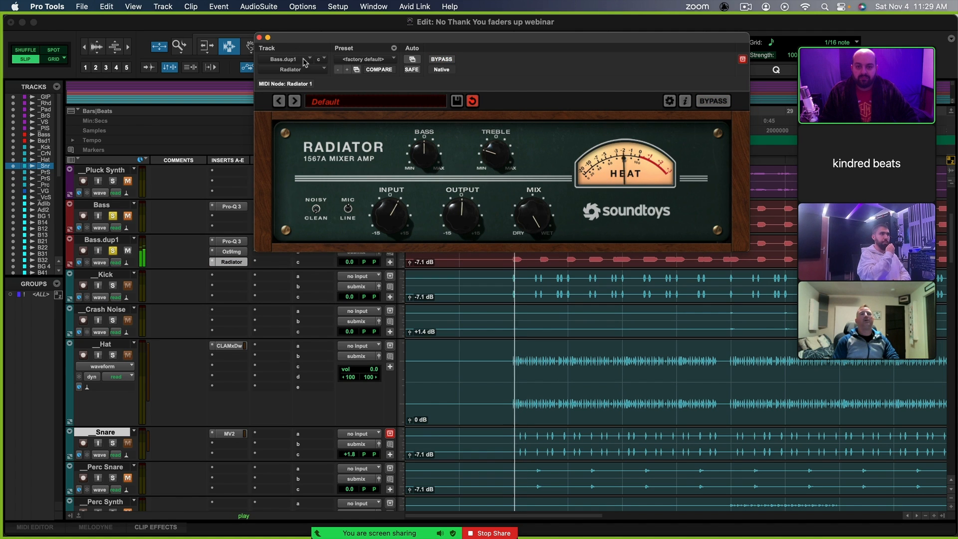
key(space)
click(258, 37)
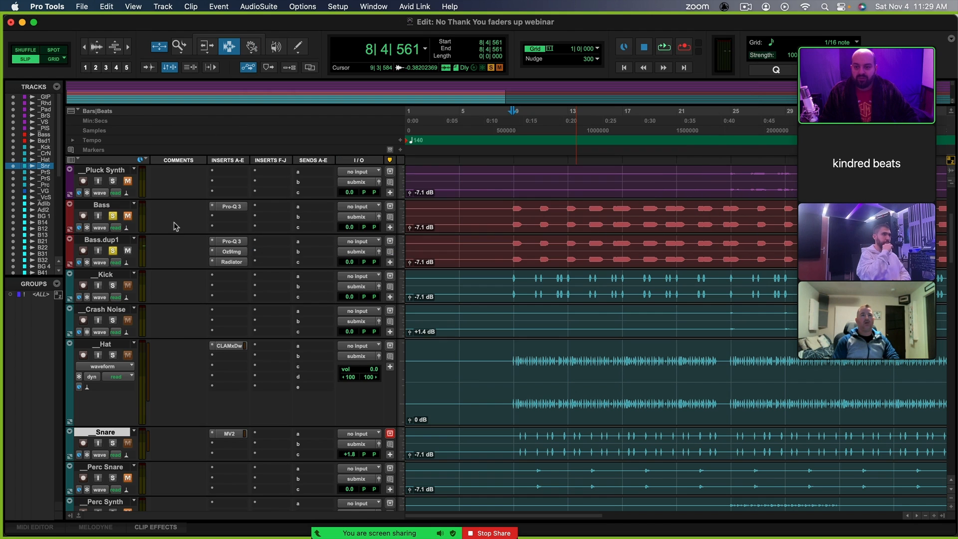
Unmute the Bass track and audition both bass layers soloed together and within the full mix
click(128, 216)
key(space)
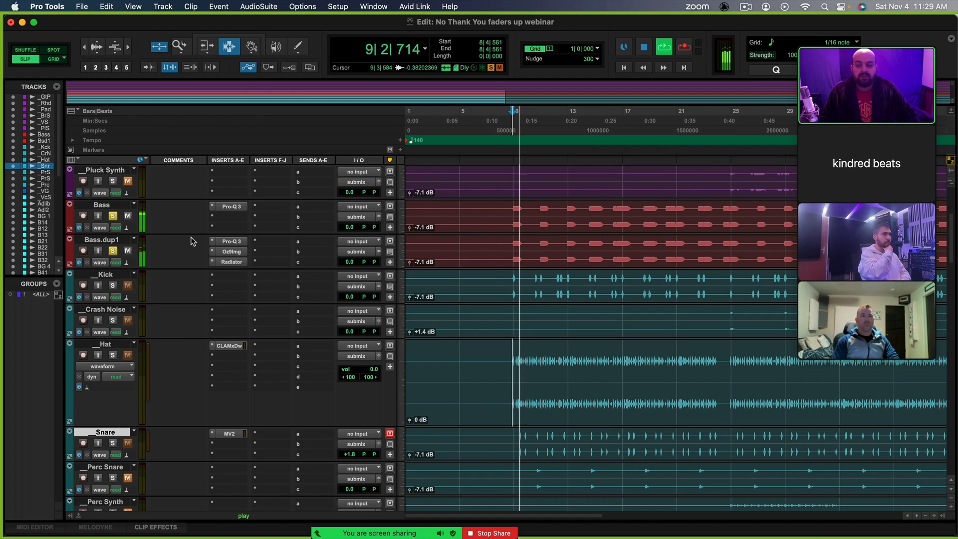
click(112, 216)
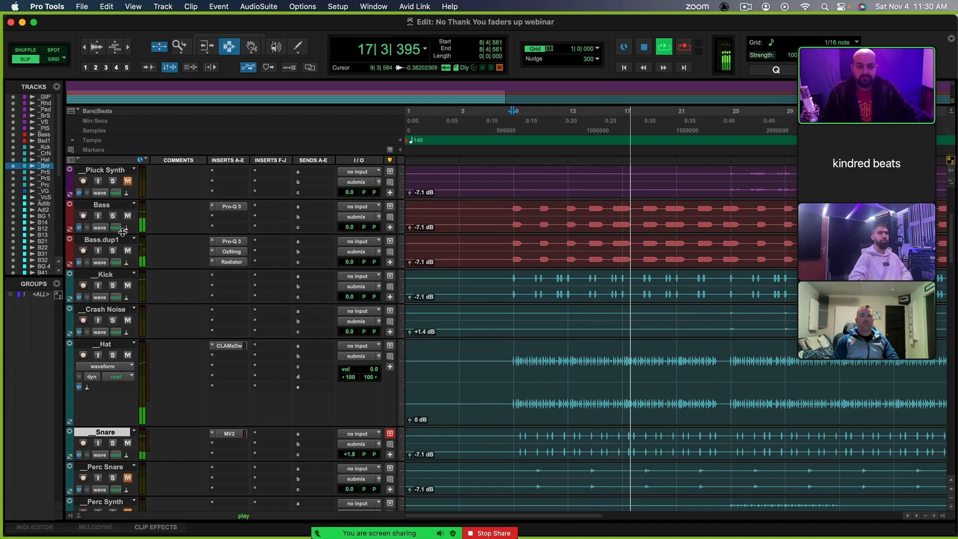
key(space)
click(587, 251)
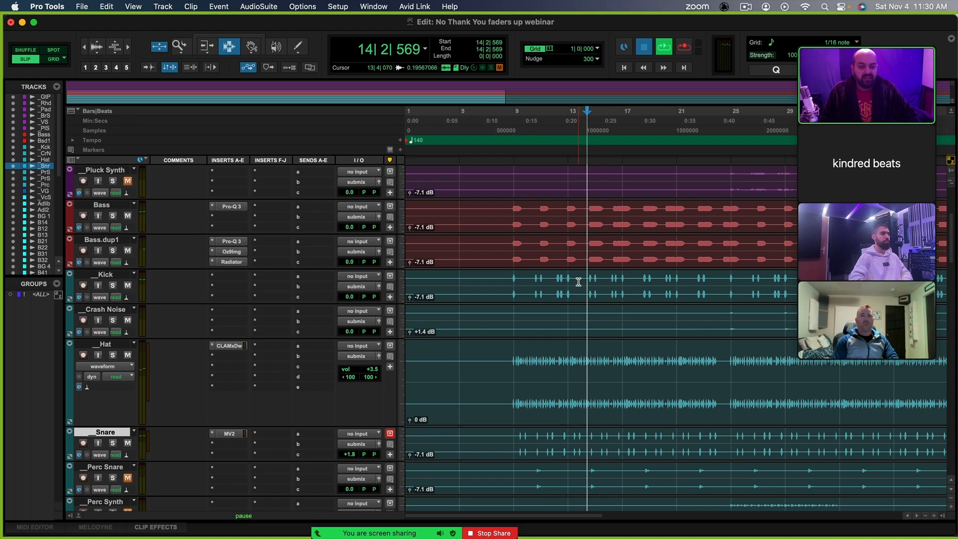
key(space)
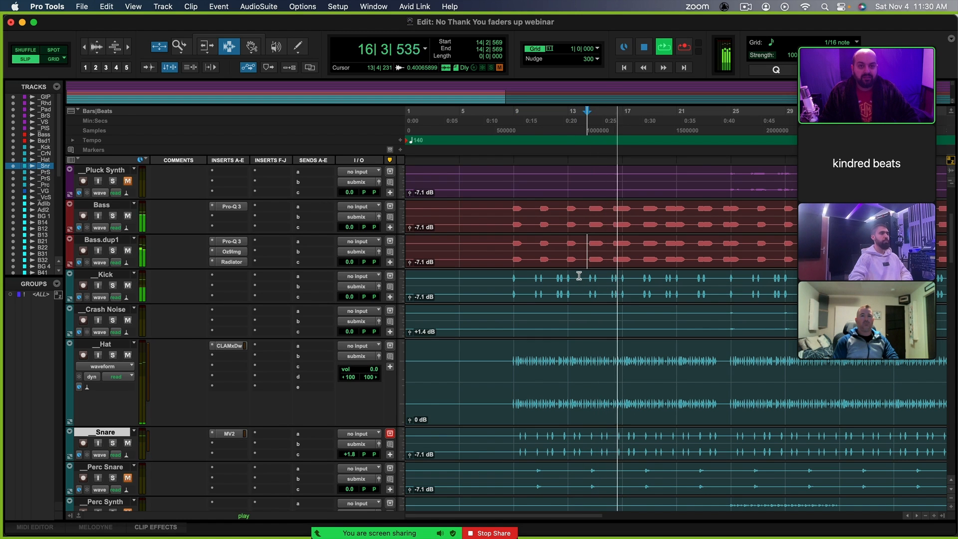
key(space)
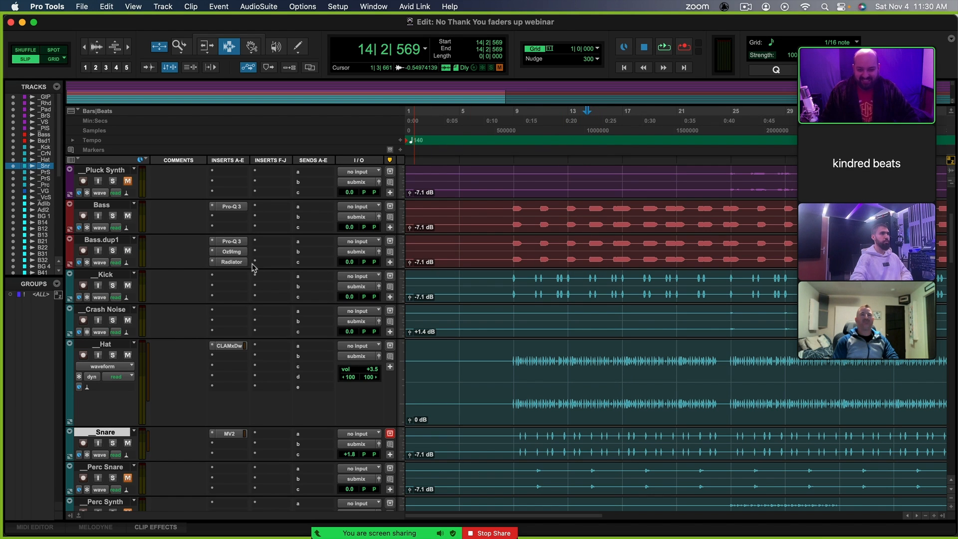
Reduce the Bass.dup1 imager's Band 1 width to 69.6 and audition the full mix
click(233, 254)
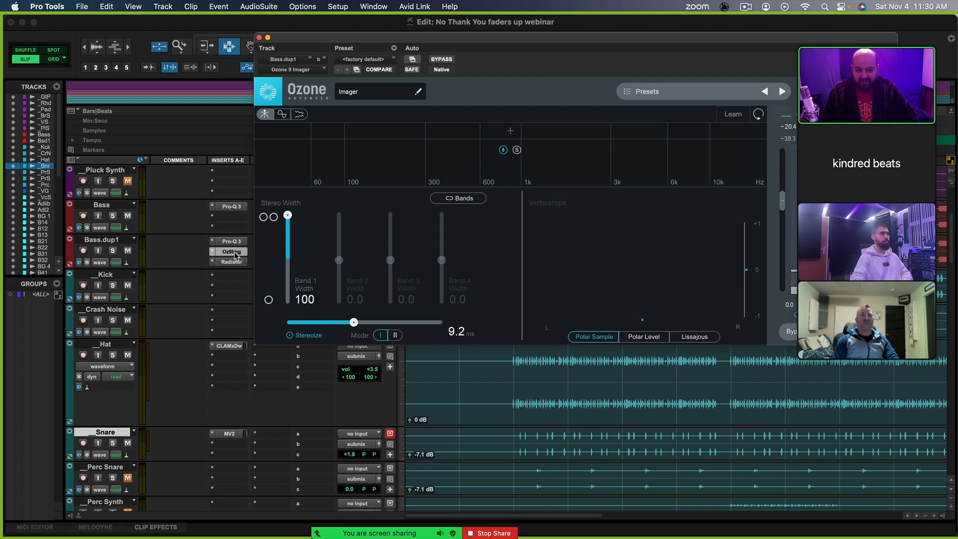
drag(292, 221, 290, 234)
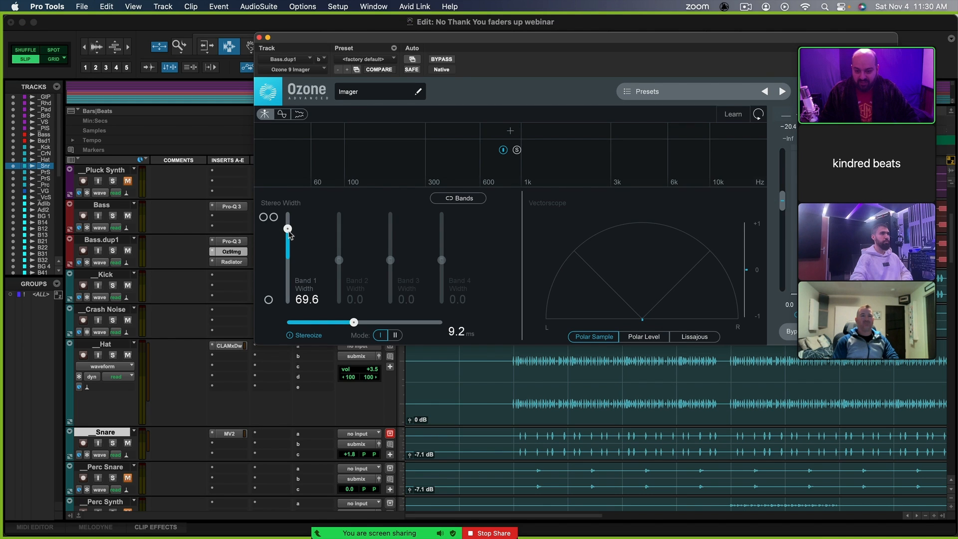
click(259, 37)
key(space)
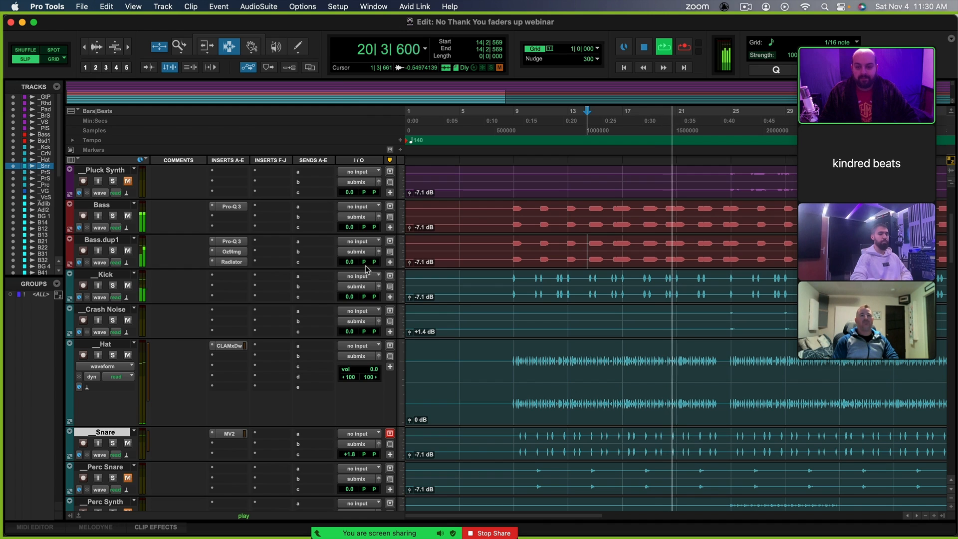
key(space)
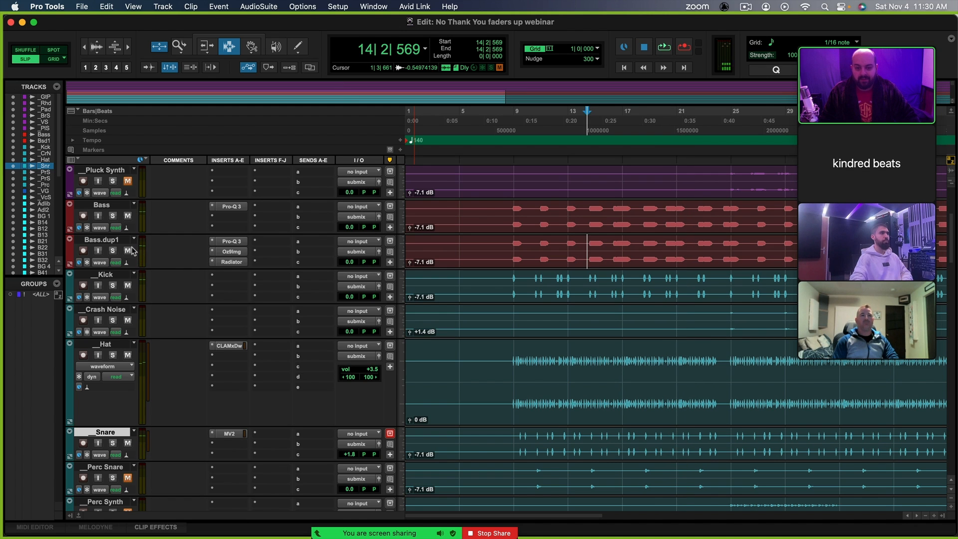
Compare the mix with Bass.dup1 muted and unmuted during playback
click(129, 251)
key(space)
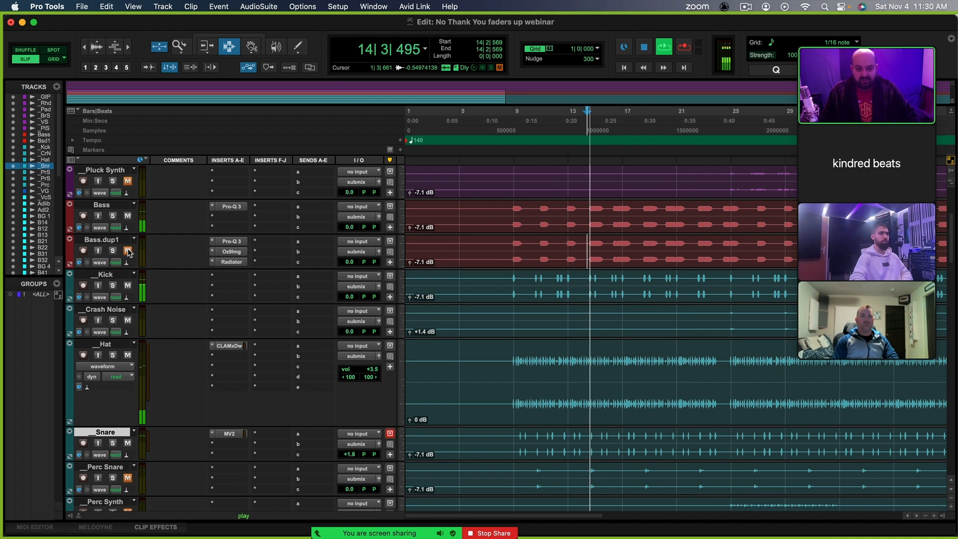
click(128, 251)
key(space)
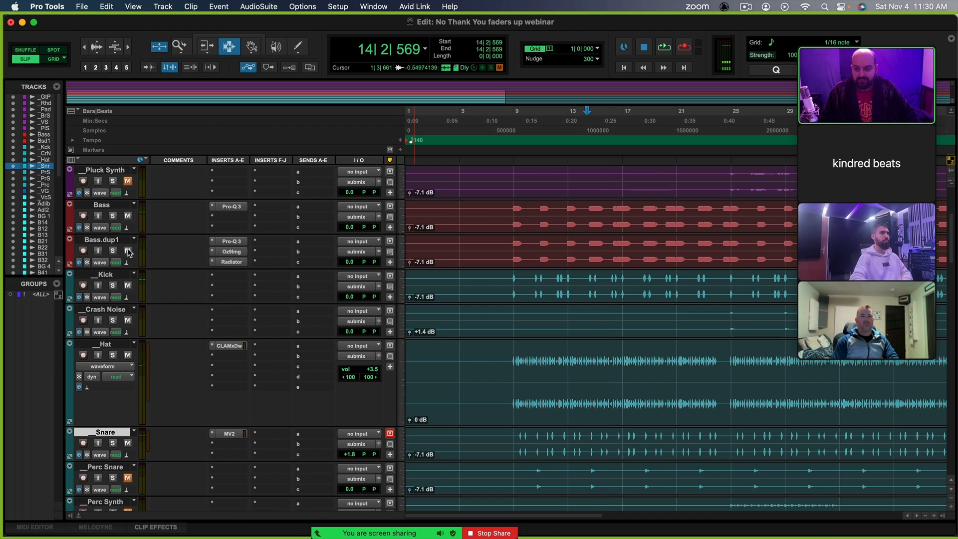
Lower the Bass.dup1 volume to -2.0 dB and audition it in the full mix
click(350, 262)
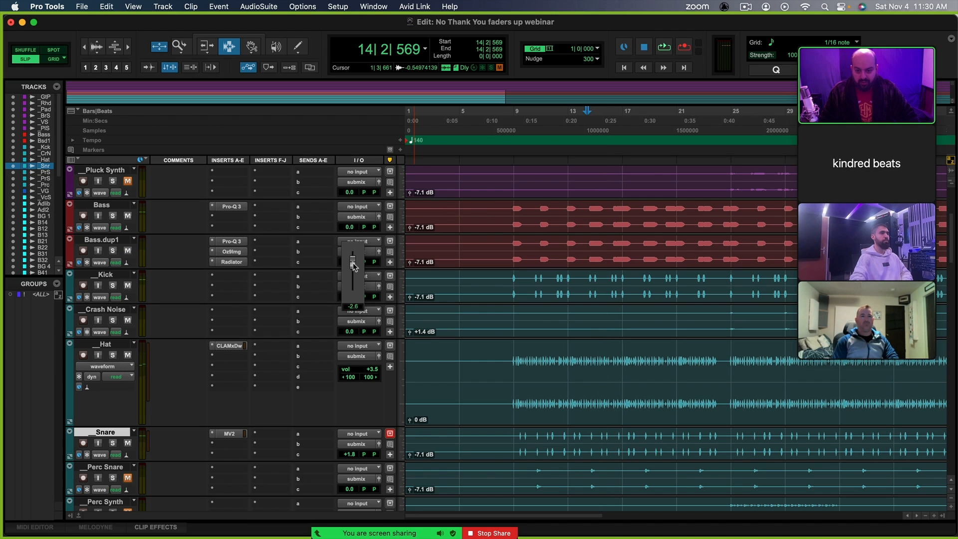
key(space)
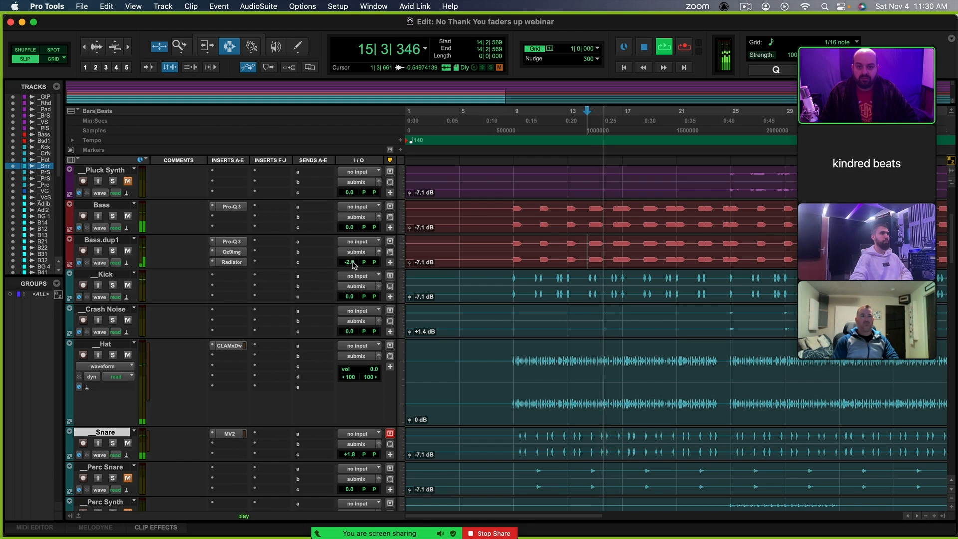
key(space)
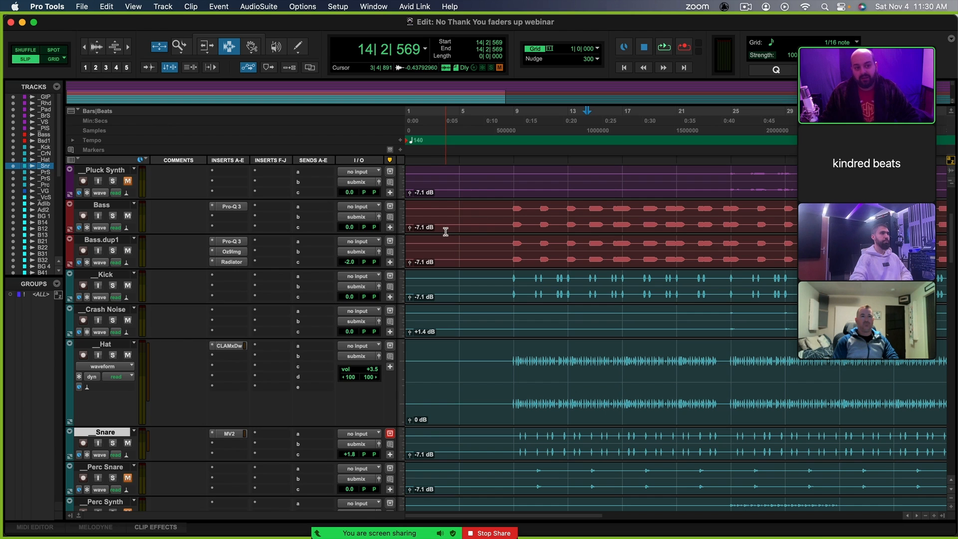
Highlight the area around the first Bass.dup1 note and place the edit cursor just before that note
double_click(511, 245)
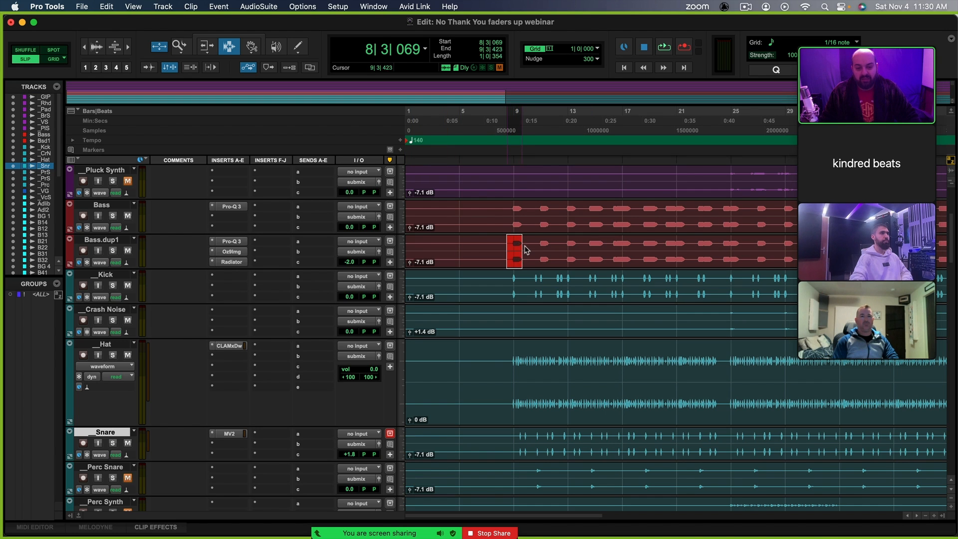
drag(523, 249, 529, 249)
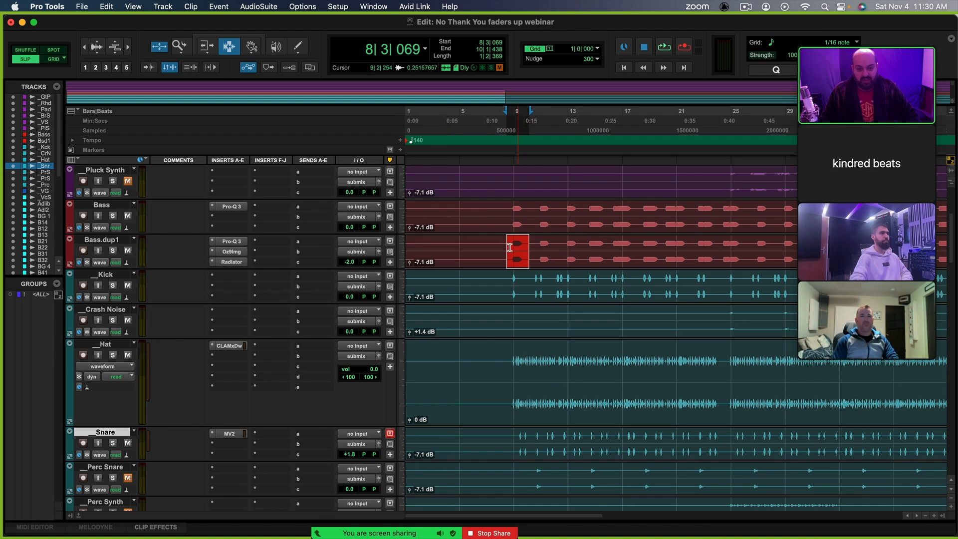
click(510, 248)
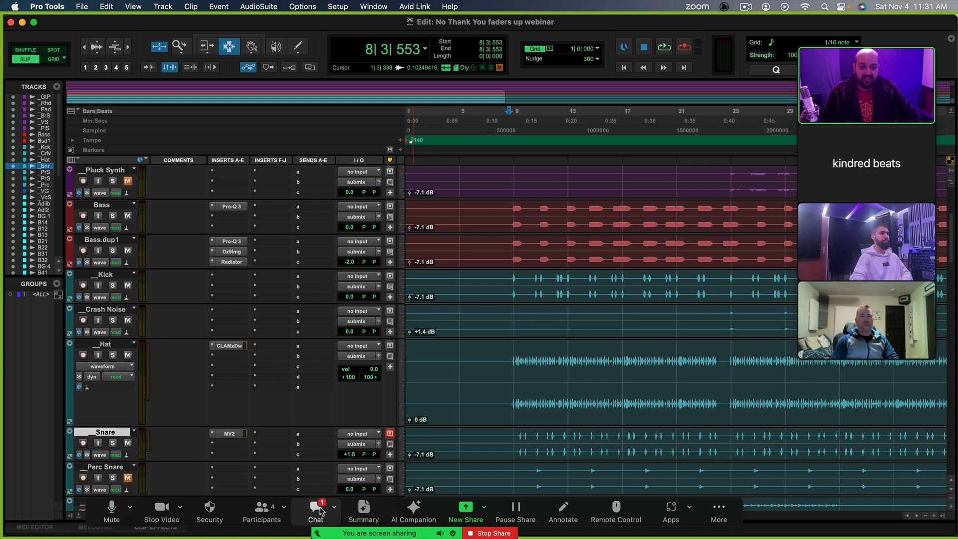
Switch to the Zoom meeting chat, read the latest messages and close it
click(320, 511)
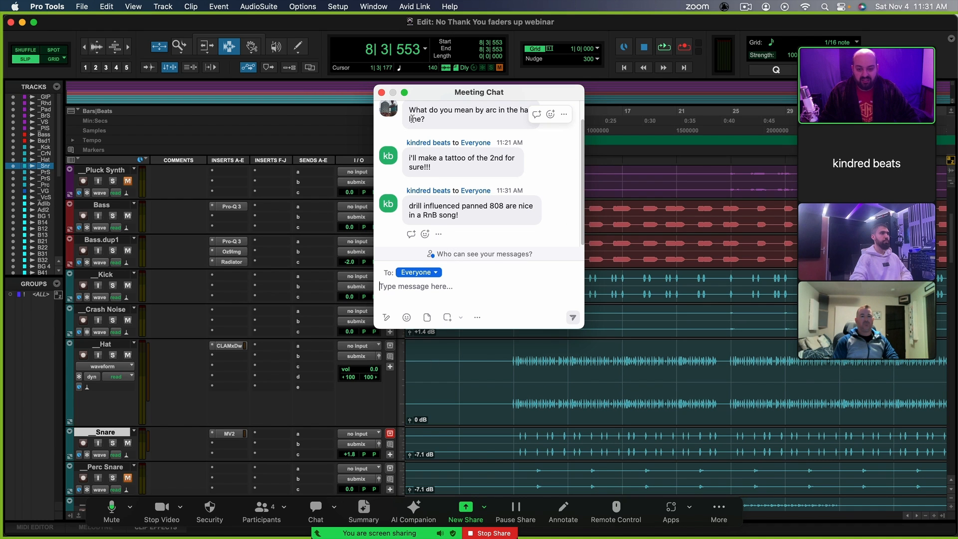
click(382, 93)
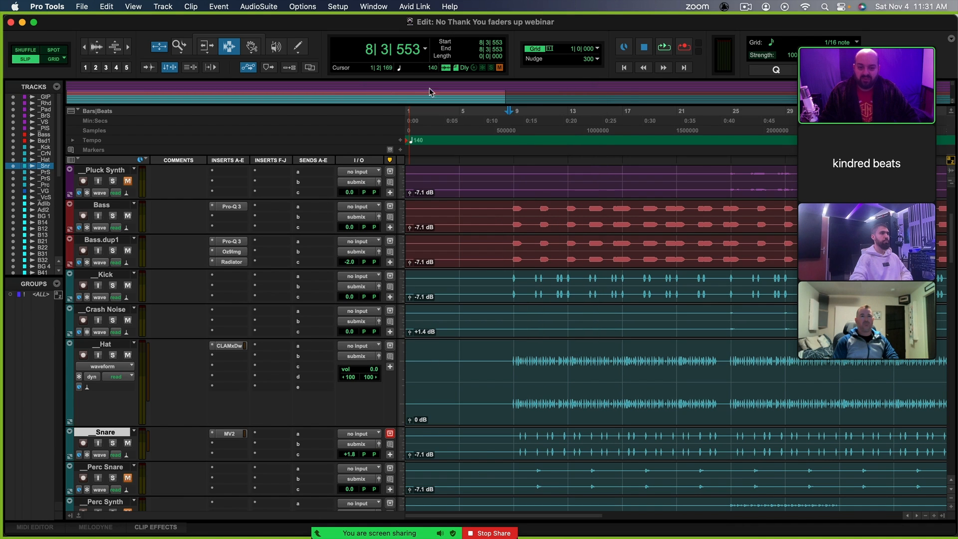
Place the edit cursor just before the first kick hit and audition the Kick track soloed and in the full mix
click(510, 285)
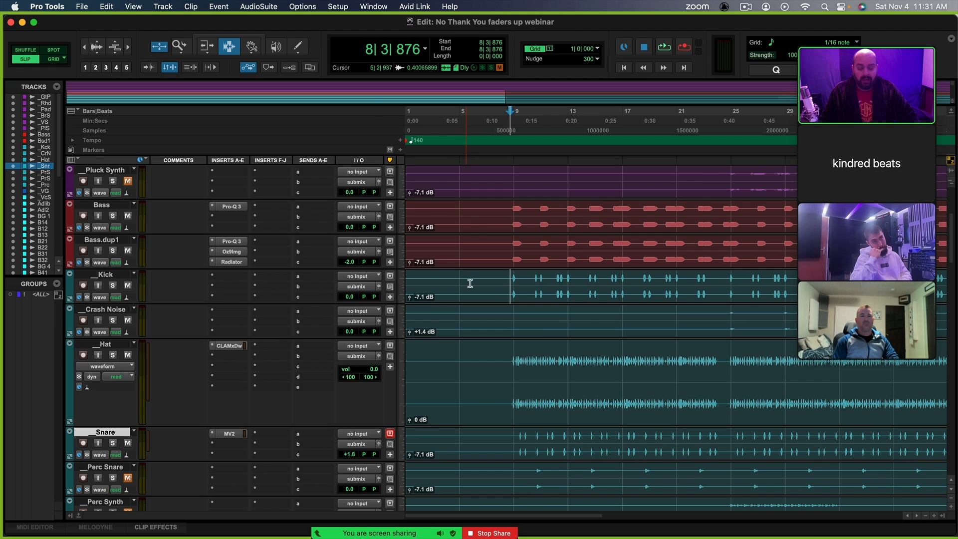
key(space)
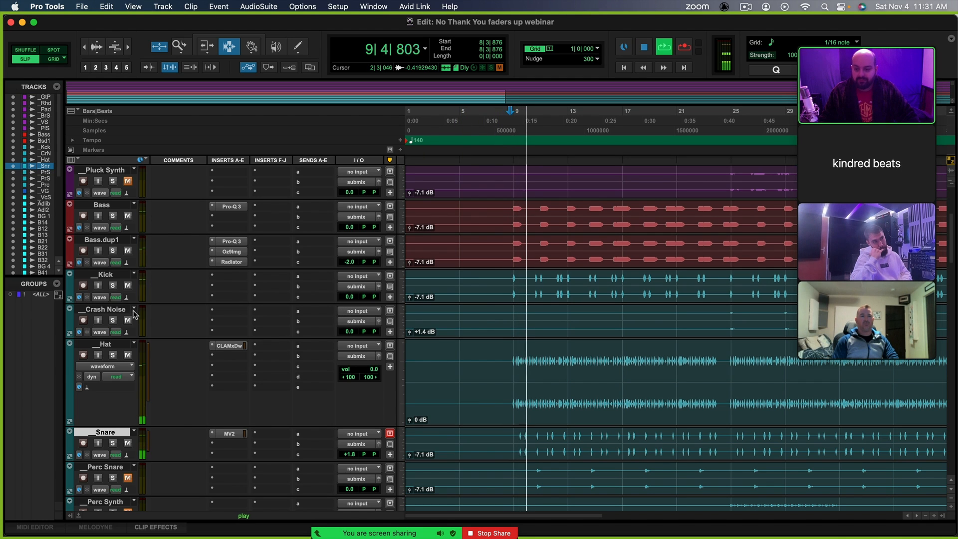
click(113, 286)
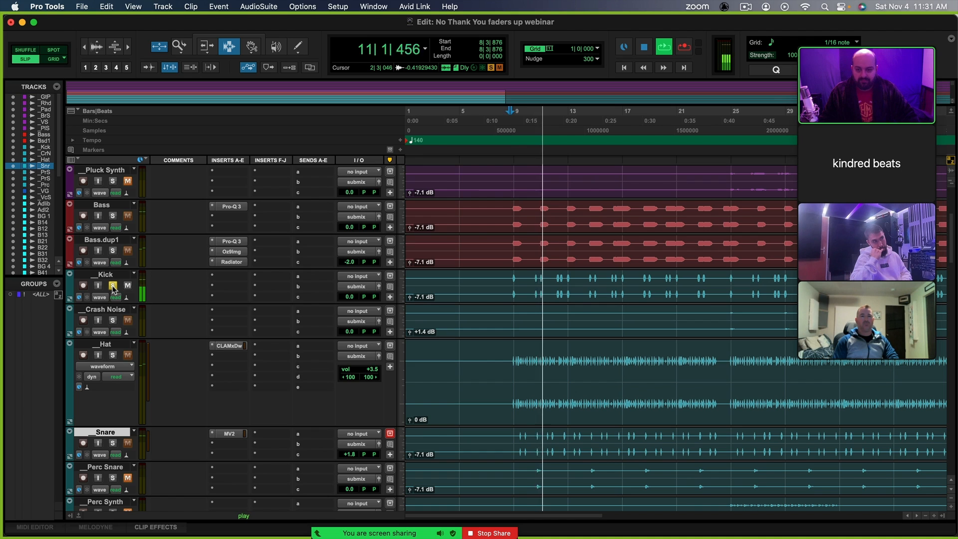
key(space)
click(113, 286)
key(space)
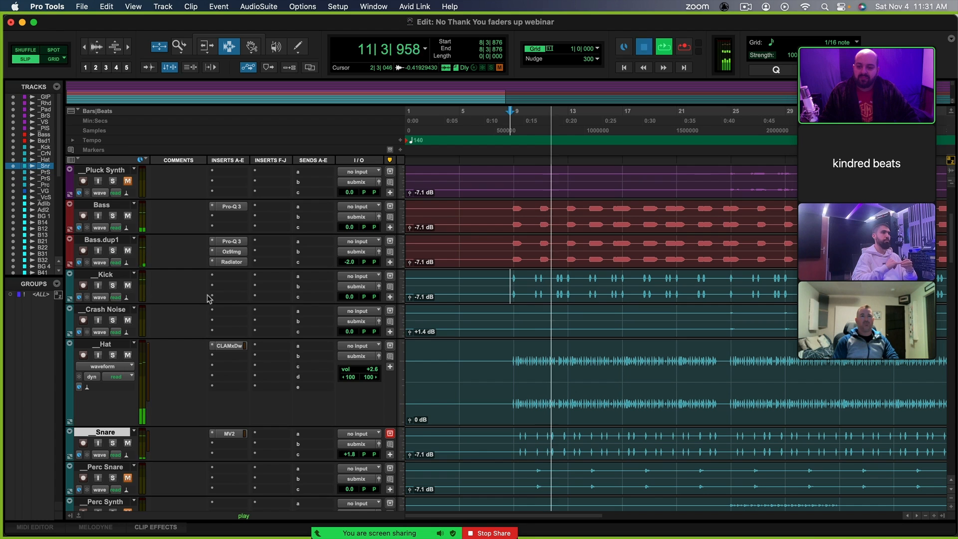
key(space)
Insert the Trim plug-in in the first insert slot of the Kick track
click(220, 277)
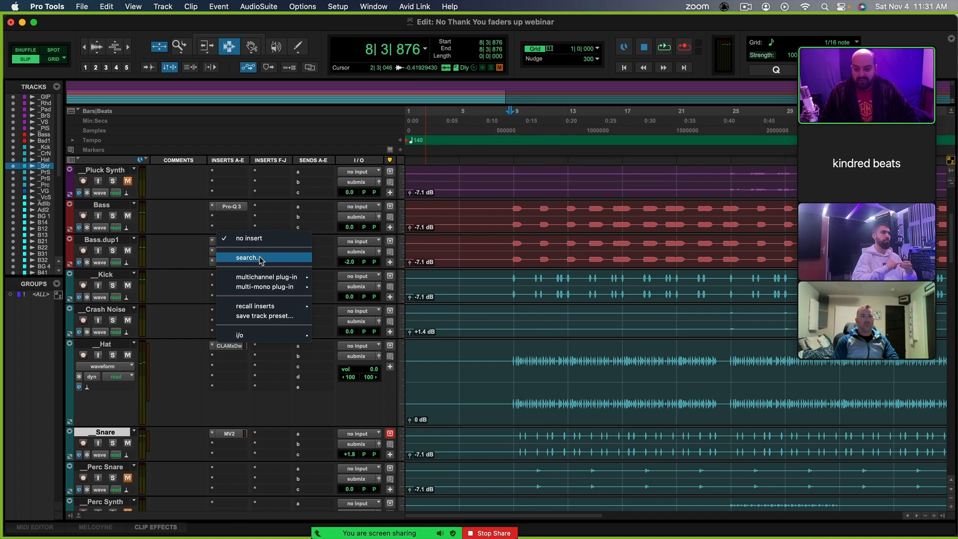
click(258, 257)
text(trim)
key(Return)
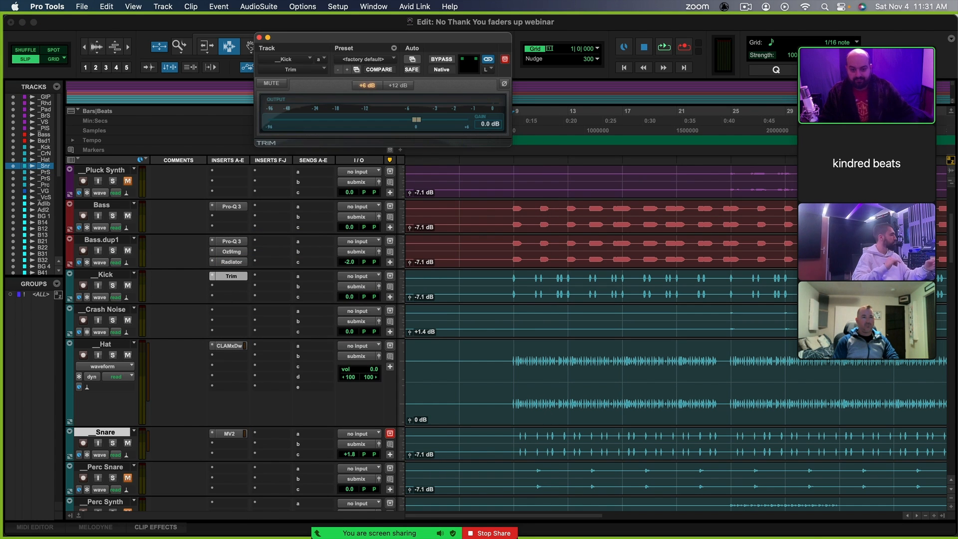
Compare the kick with inverted and normal polarity in Trim during playback, and remove the Trim insert
key(space)
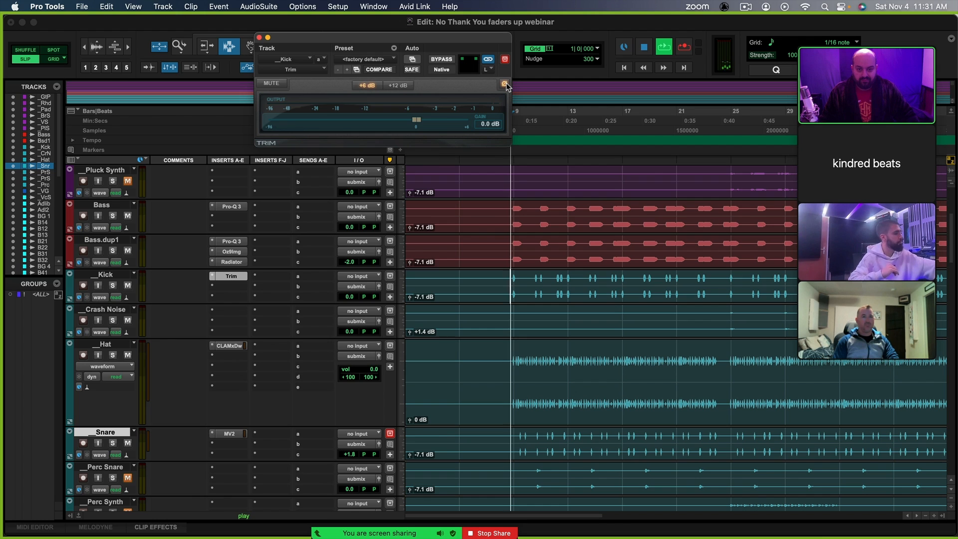
click(506, 85)
key(space)
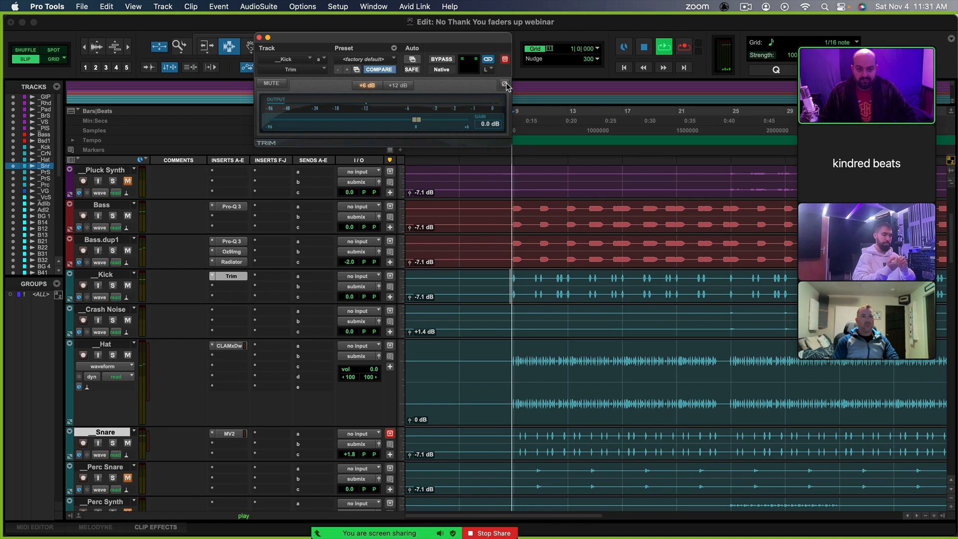
click(506, 85)
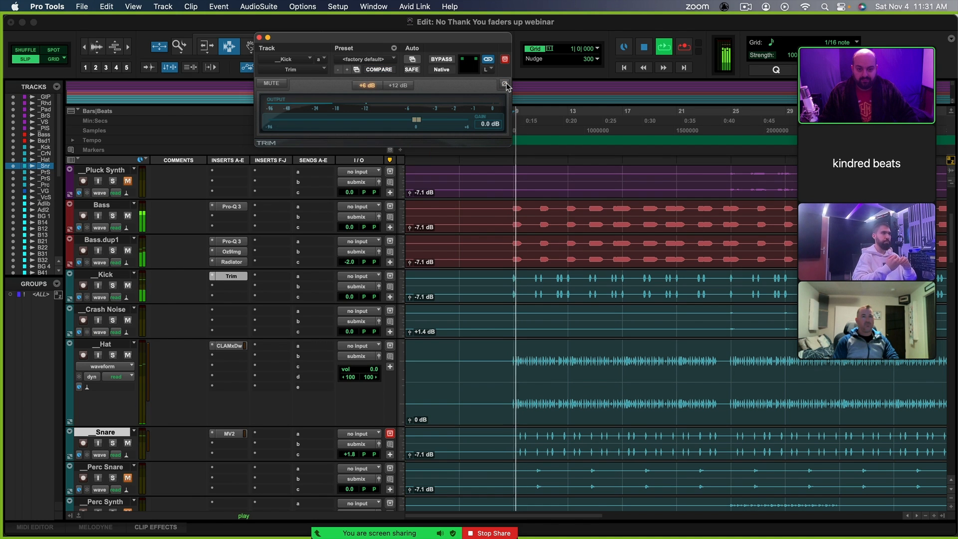
click(213, 277)
click(234, 227)
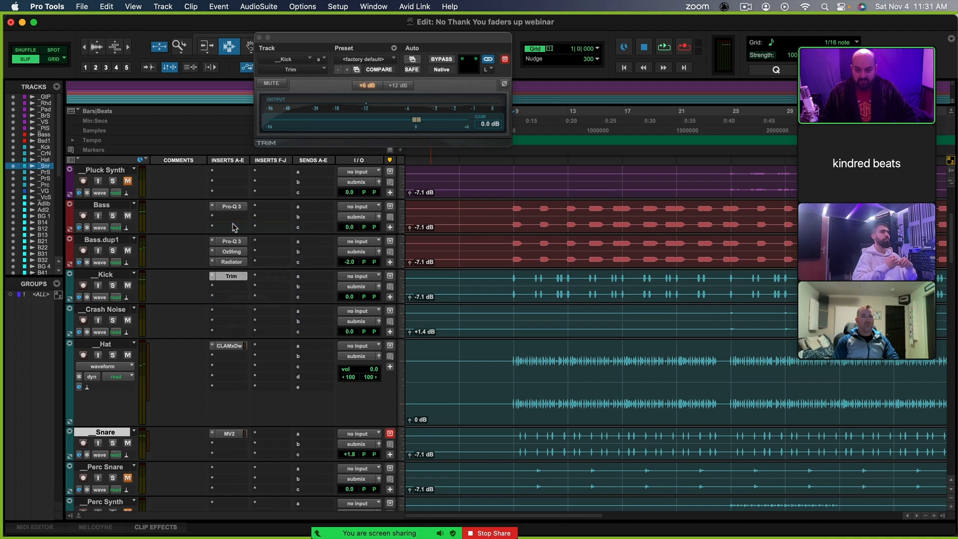
Solo the Kick track and audition it from just before its first hit near bar 9
click(113, 284)
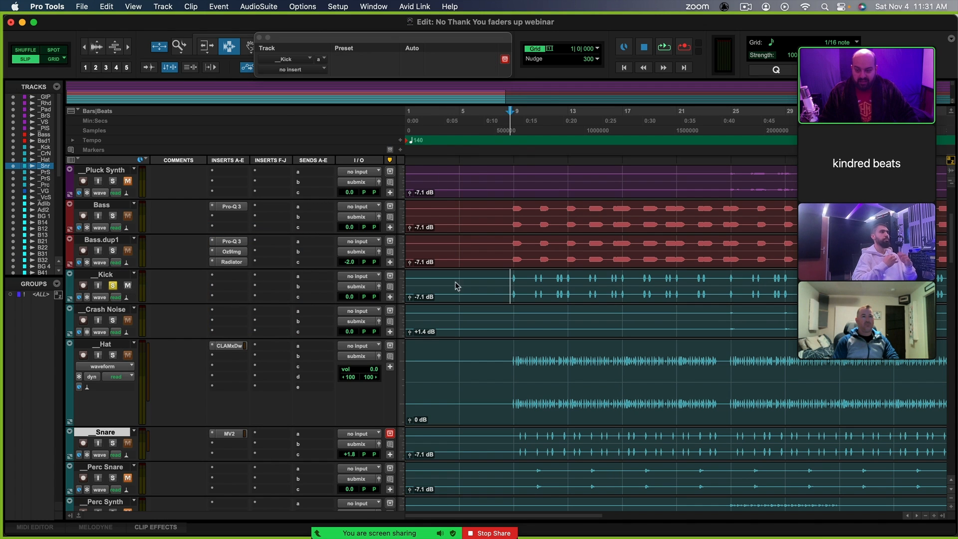
click(514, 291)
key(t)
key(t)
key(t)
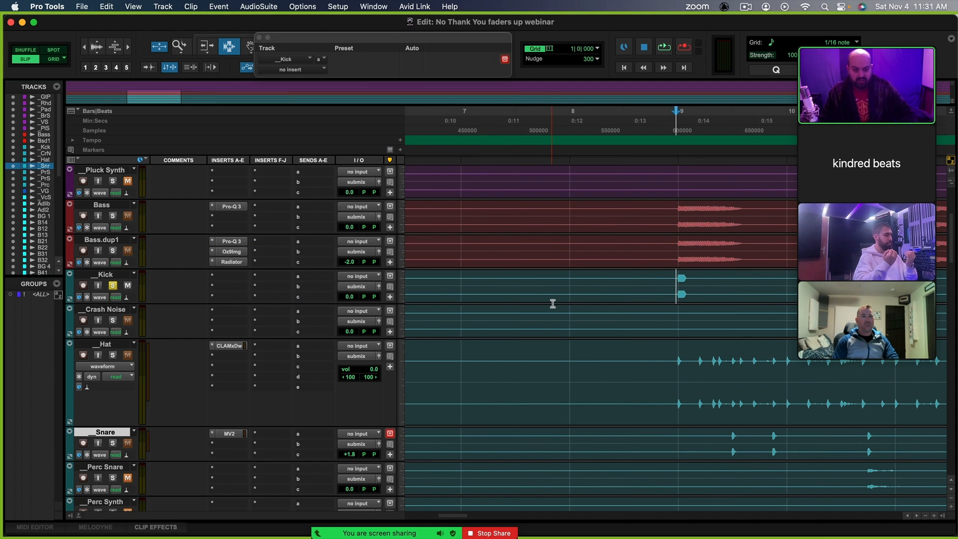
click(670, 292)
key(space)
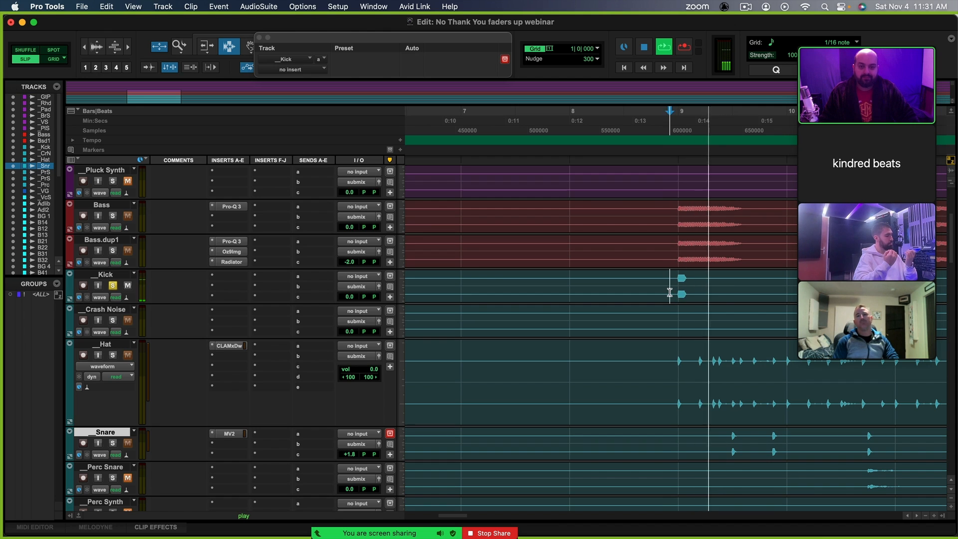
key(space)
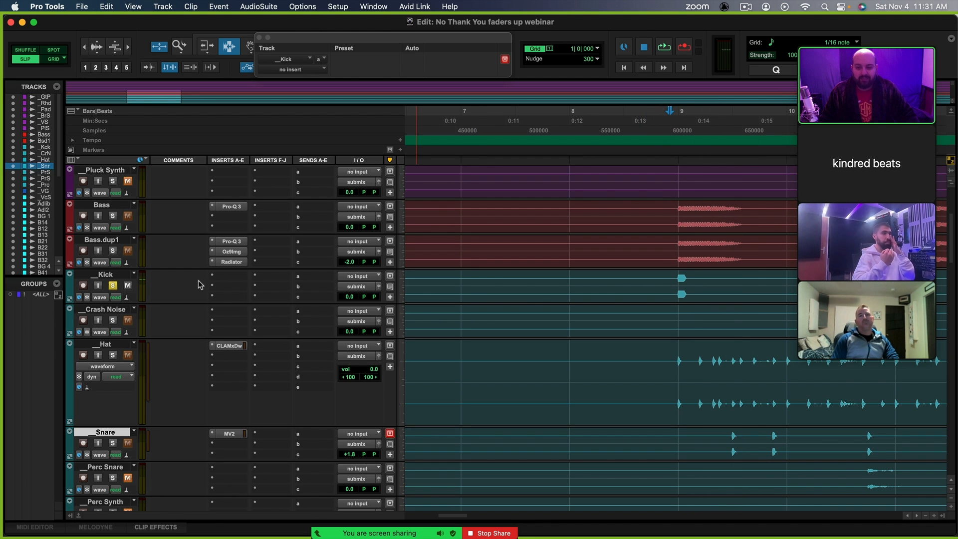
Insert The Hoser 2 equalizer in the first insert slot of the Kick track
click(223, 279)
click(246, 259)
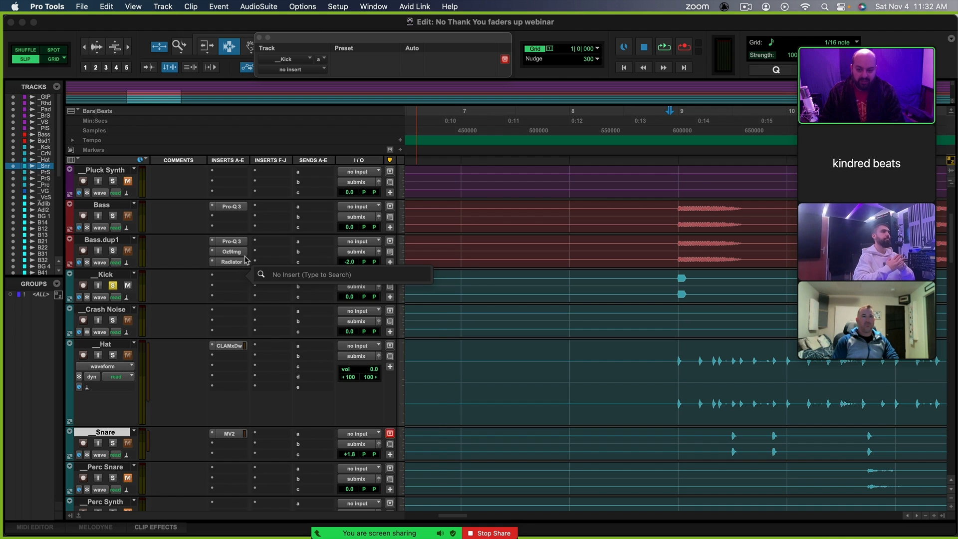
text(hoser)
key(Down)
key(Down)
key(Return)
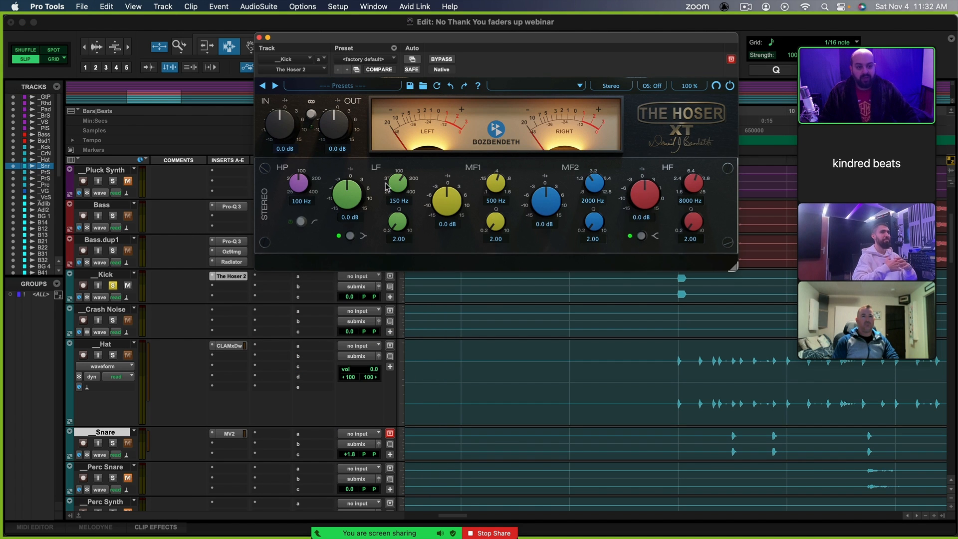
Set the kick EQ's LF band to -3.4 dB at 30 Hz and raise the output gain to 1.2 dB while auditioning
drag(394, 185, 386, 249)
drag(346, 195, 346, 212)
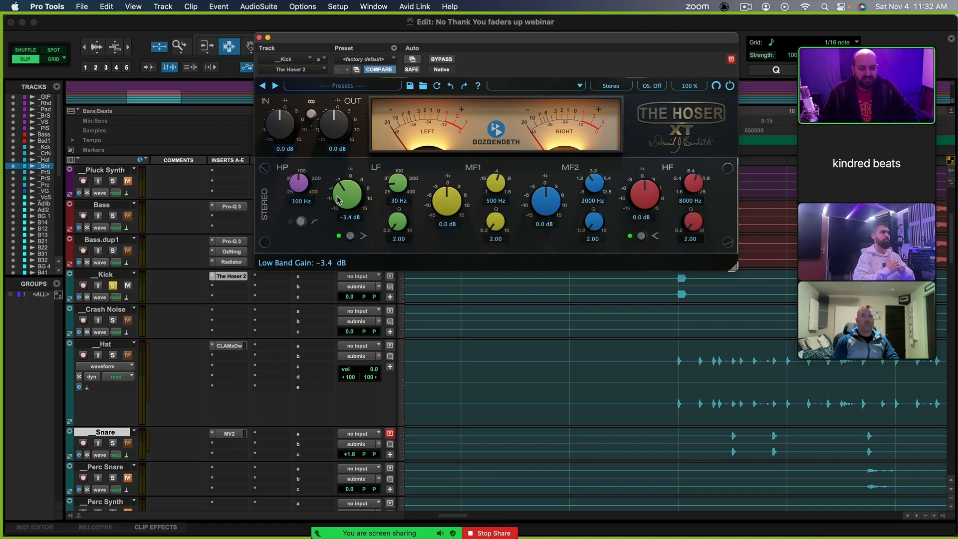
key(space)
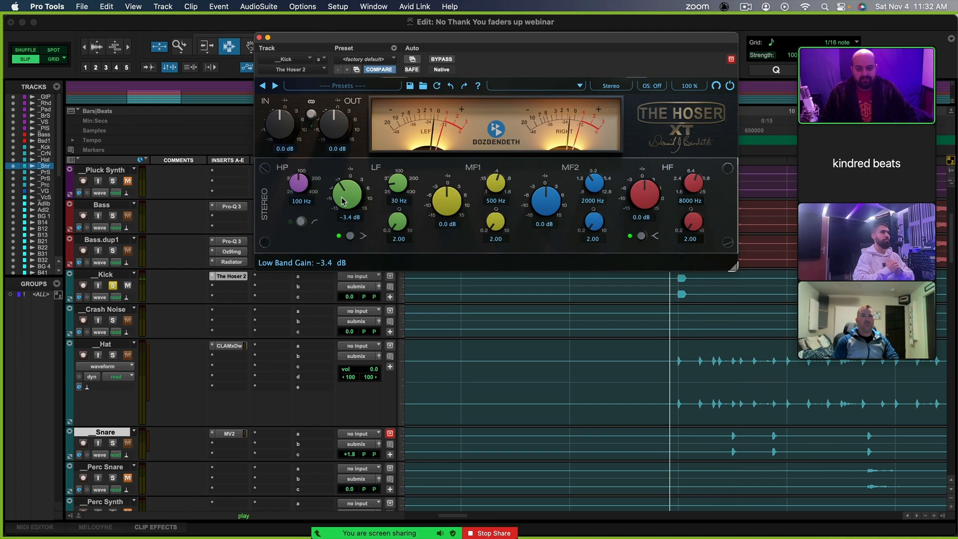
key(space)
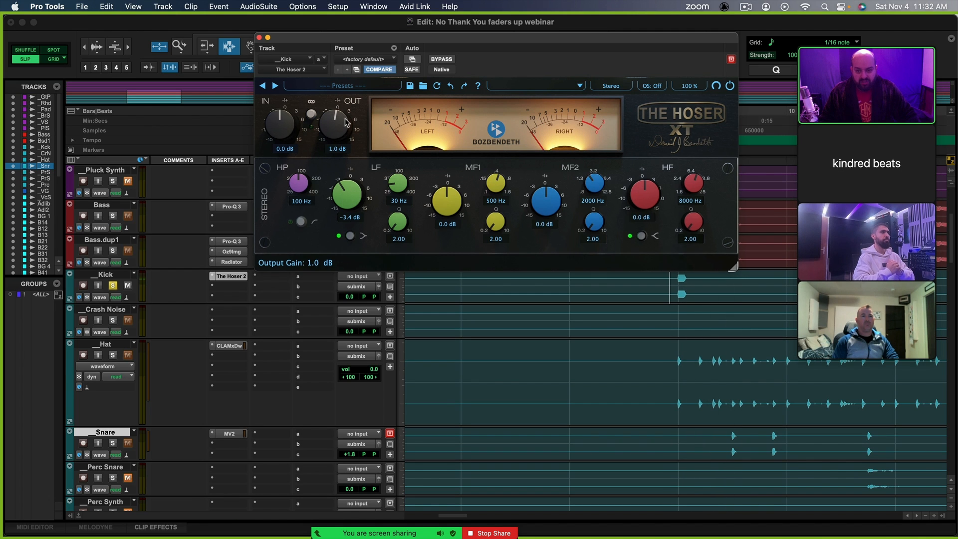
key(space)
key(space)
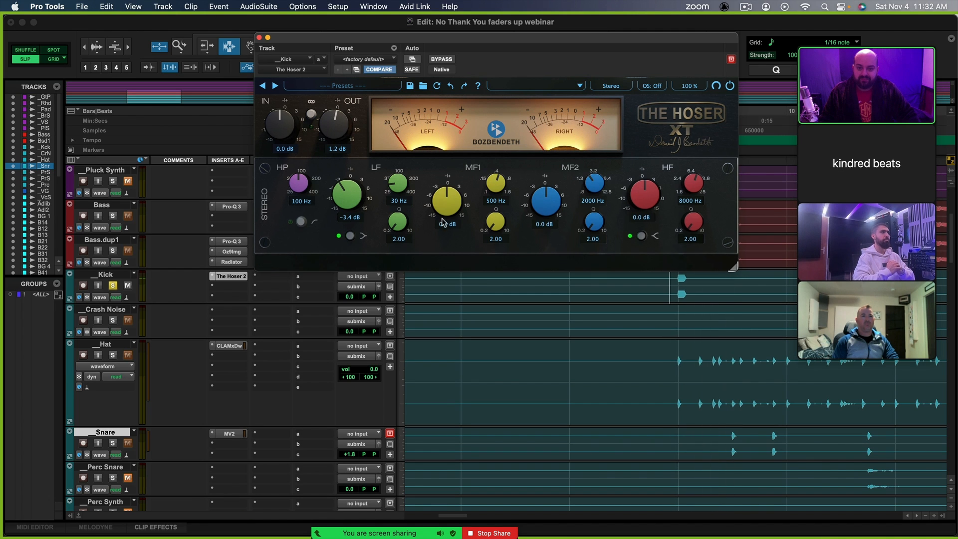
Boost the kick EQ's MF1 band by 1.6 dB at 170 Hz and compare the EQ bypassed and active on the soloed kick
drag(446, 208, 444, 211)
drag(493, 188, 477, 222)
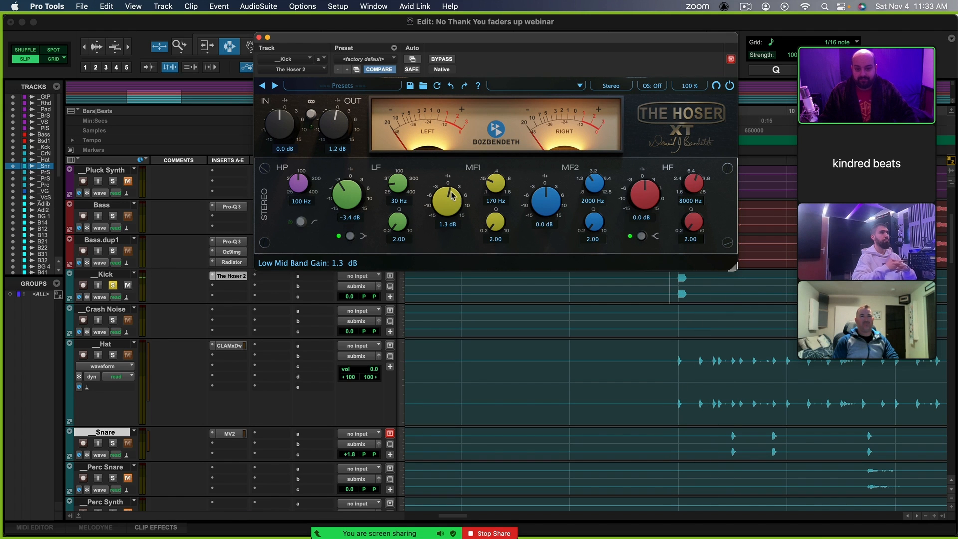
key(space)
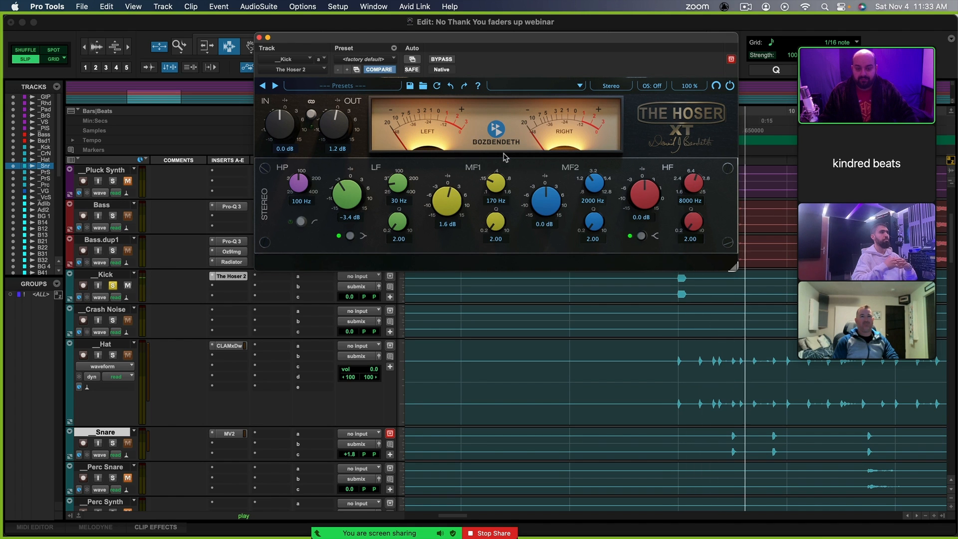
click(440, 59)
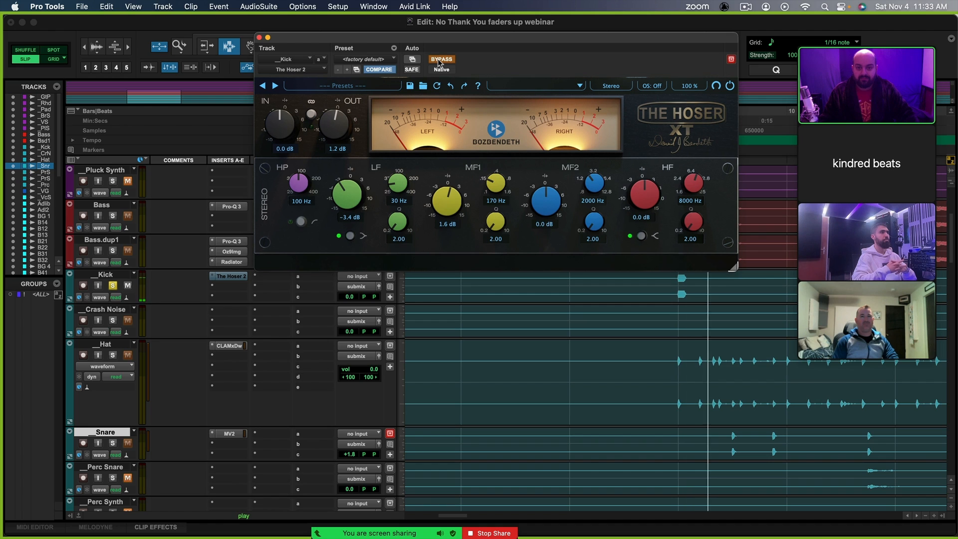
click(439, 59)
key(space)
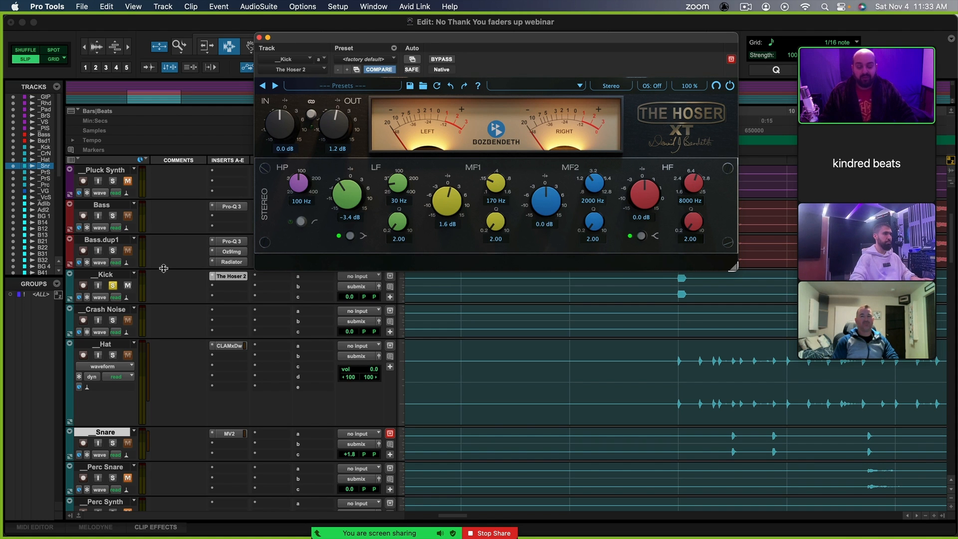
Unsolo the Kick track and compare The Hoser 2 bypassed and active on it within the full mix
click(112, 285)
scroll(391, 301, down, 1)
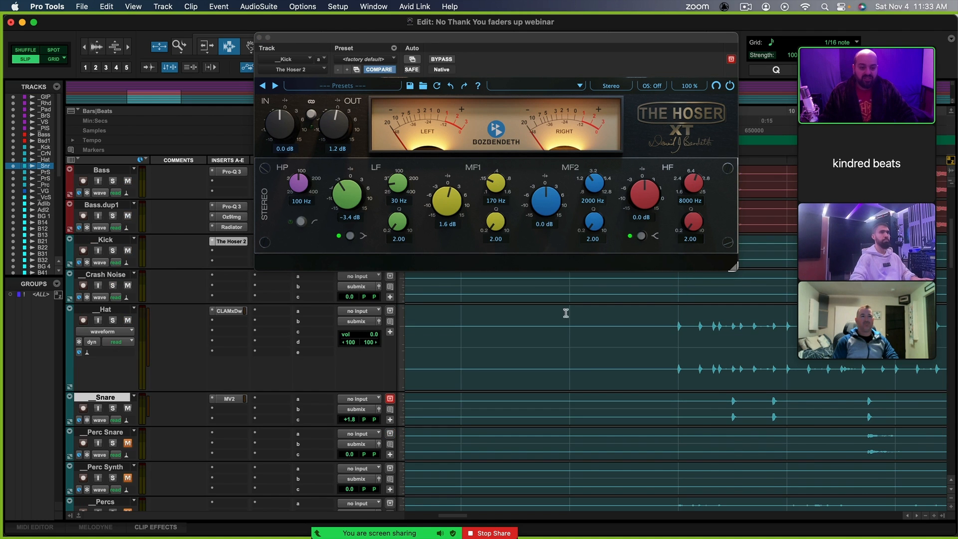
scroll(565, 312, up, 2)
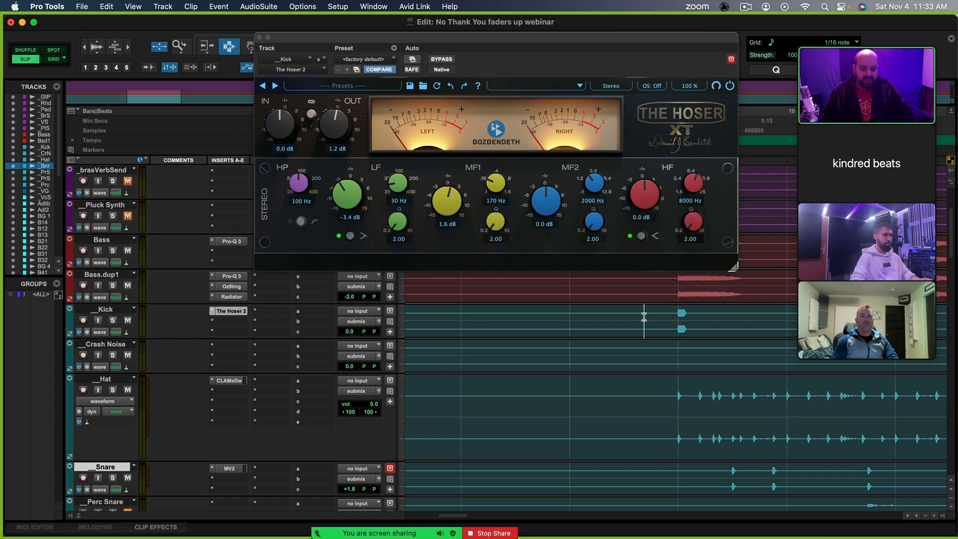
key(space)
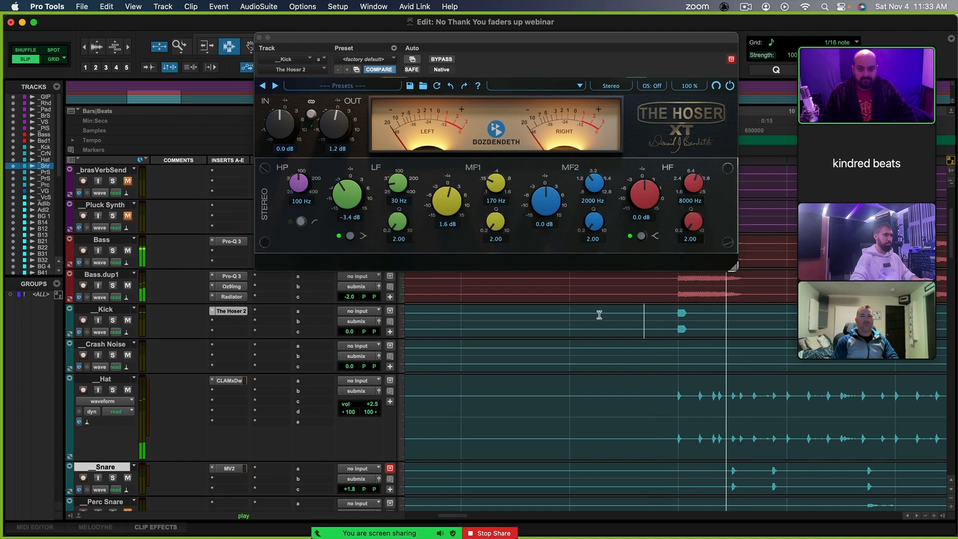
click(231, 311)
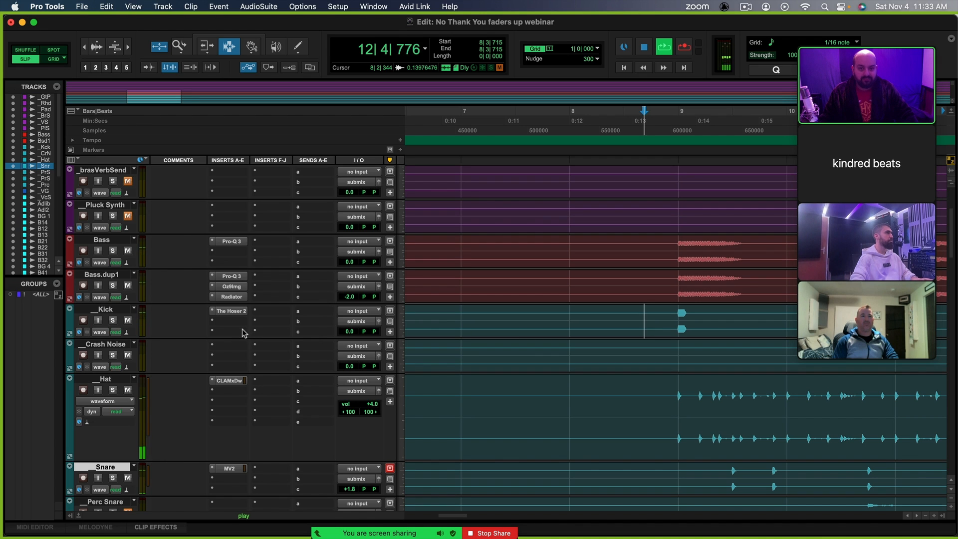
key(space)
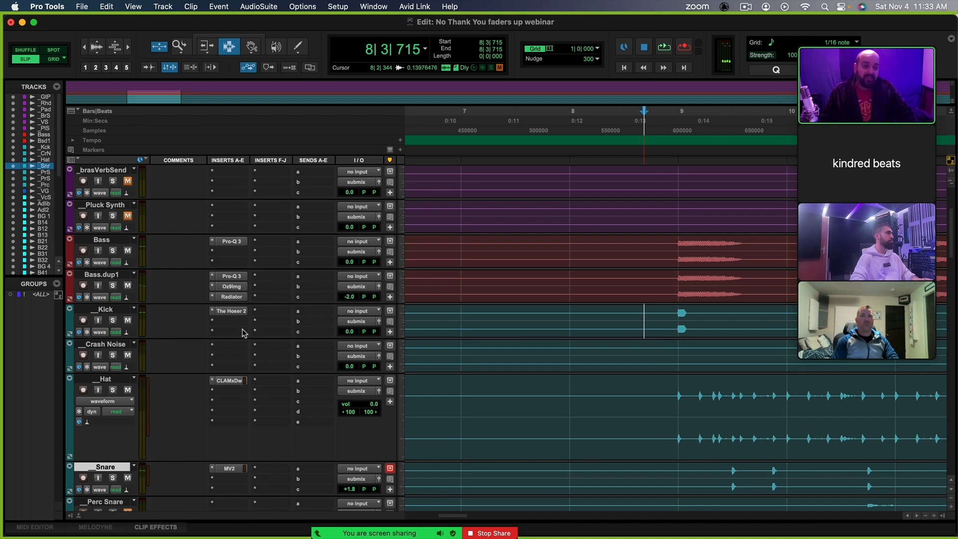
key(space)
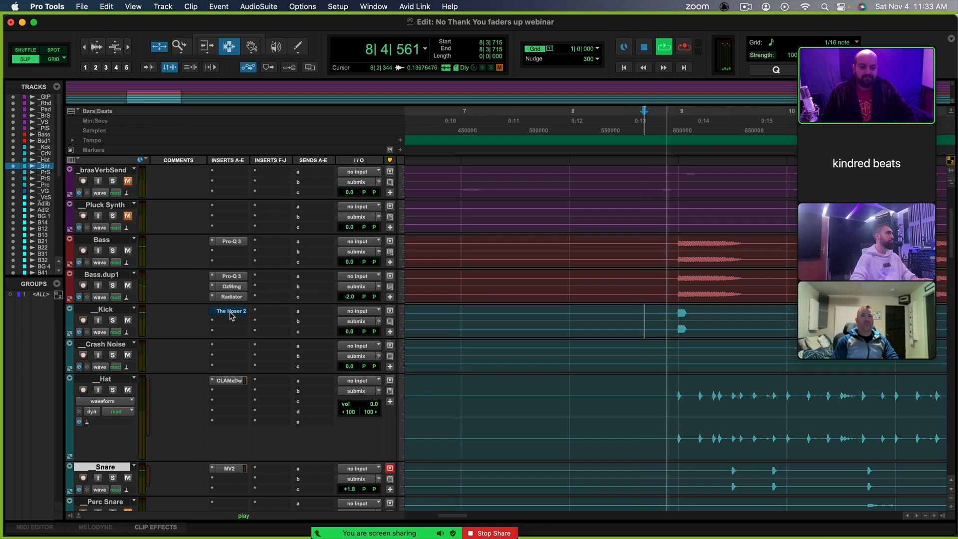
key(space)
key(space)
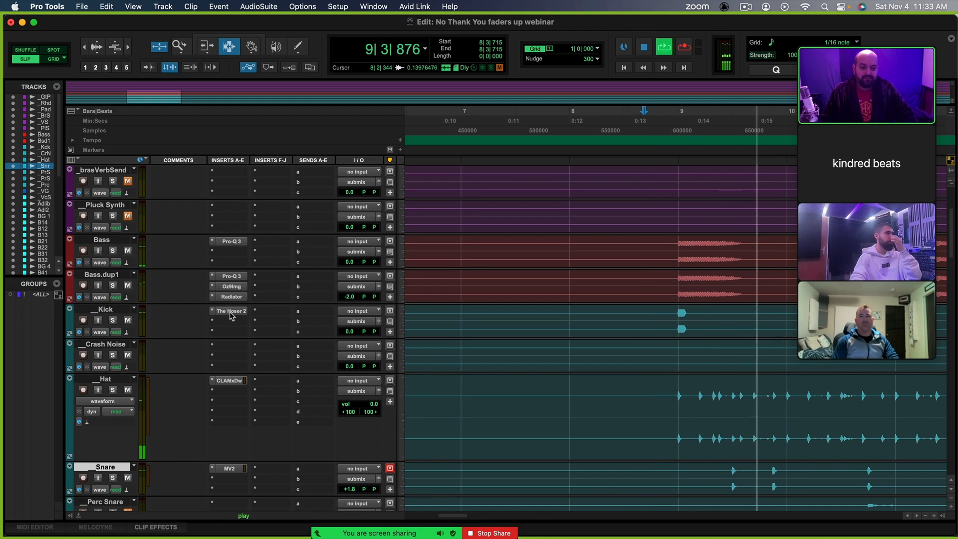
key(space)
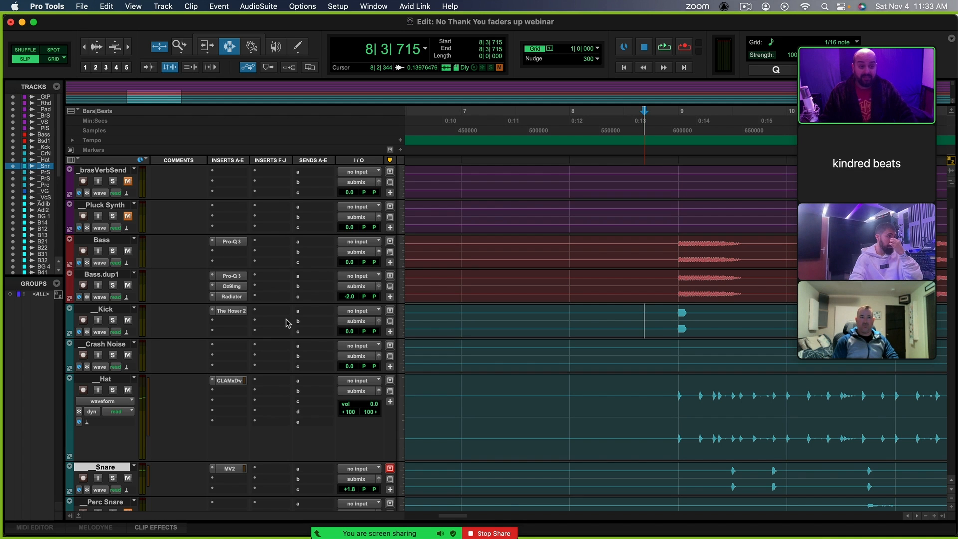
Duplicate the Kick track once with all of its playlists, automation, inserts and sends, placing the copy directly after it
key(r)
key(r)
key(r)
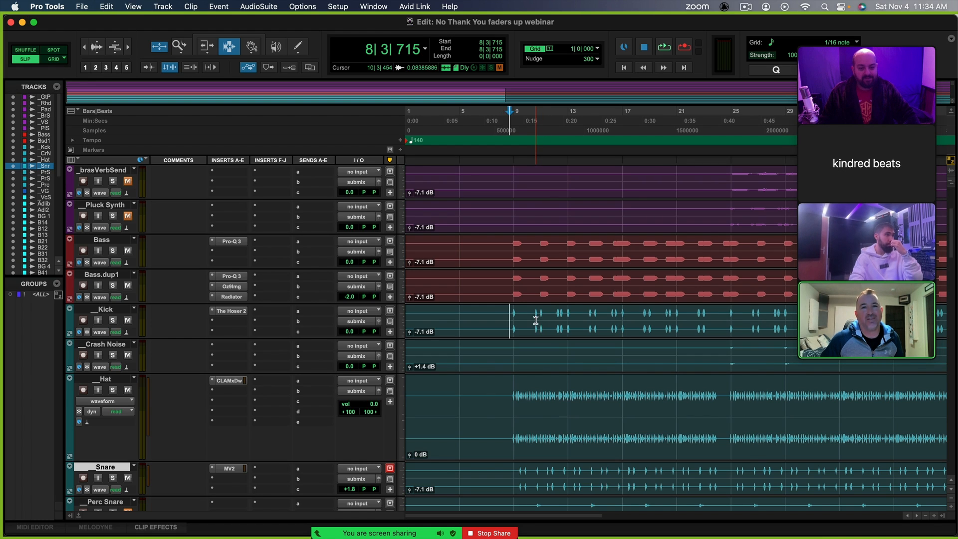
click(533, 321)
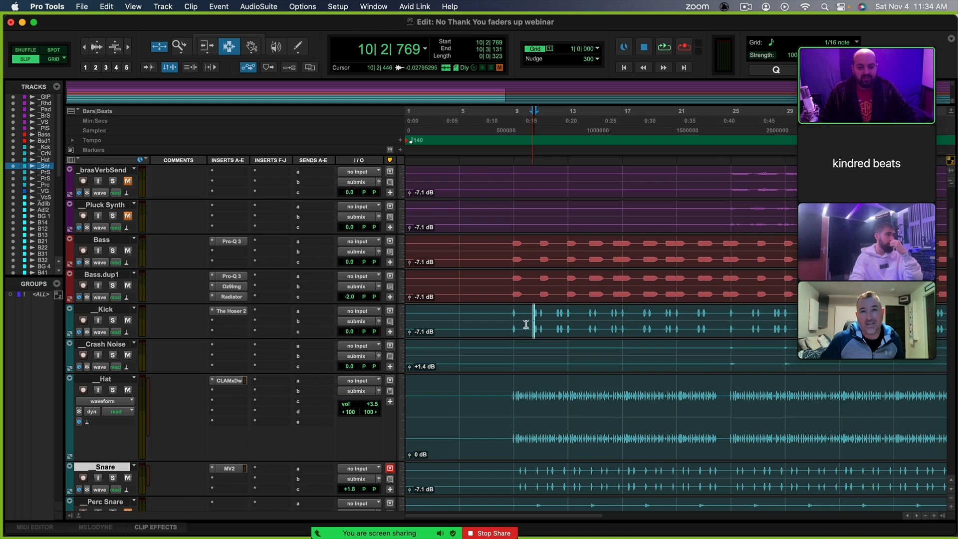
click(108, 313)
right_click(108, 313)
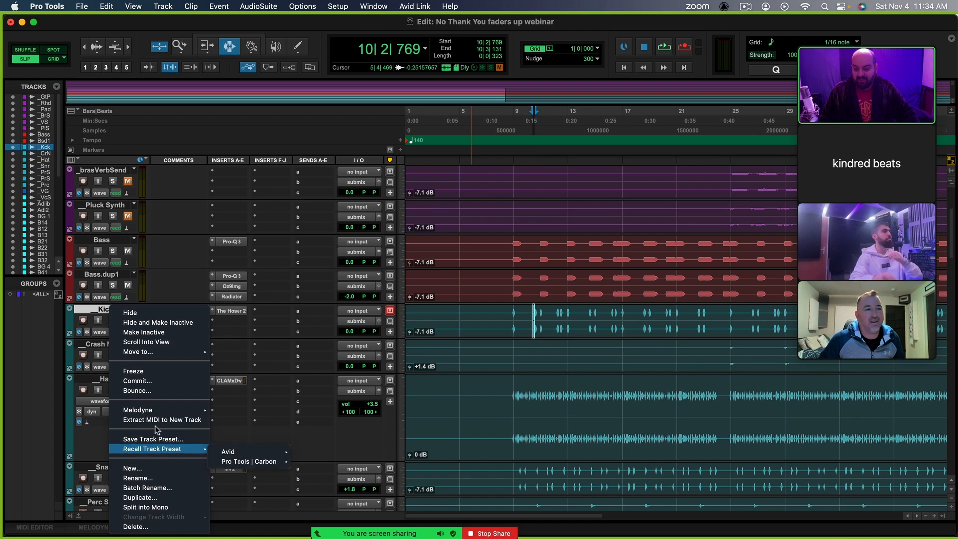
click(152, 498)
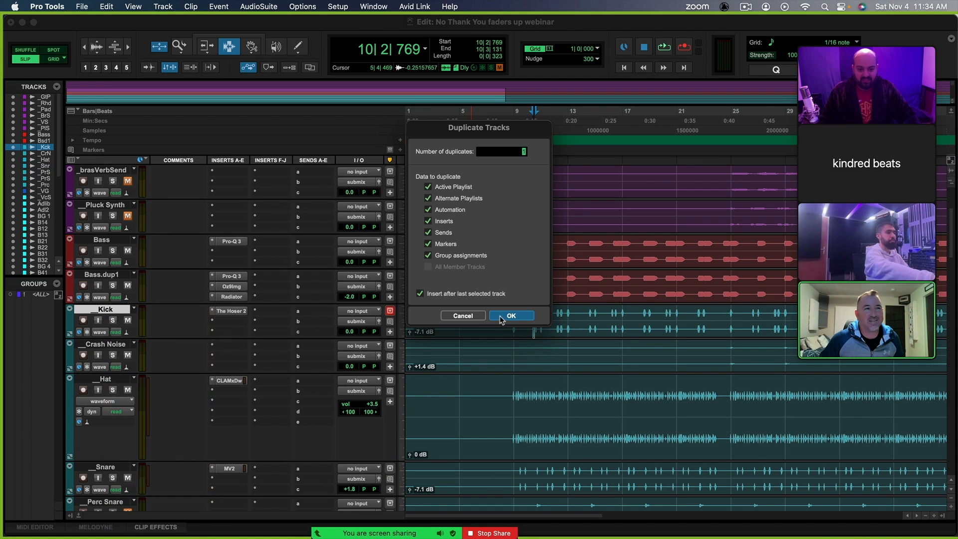
click(509, 316)
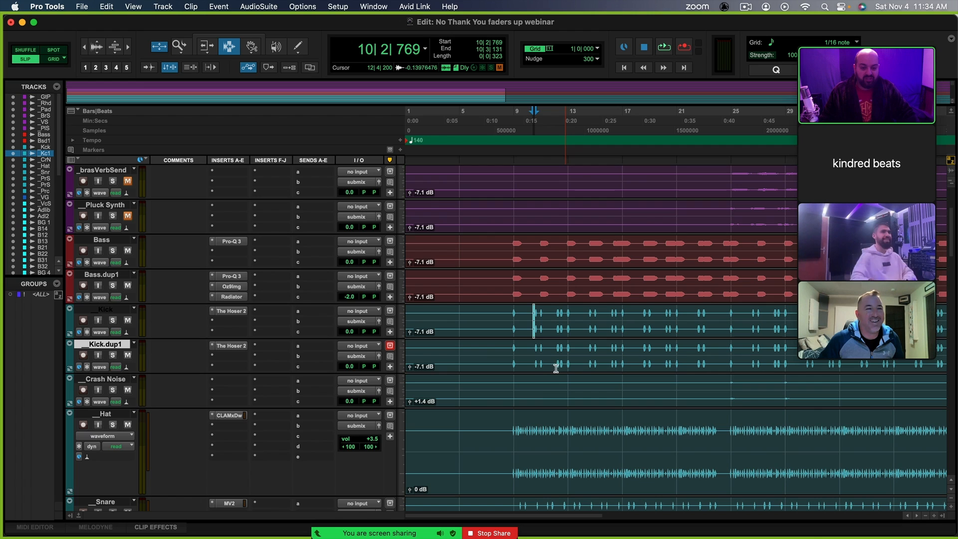
Delete alternate hits on Kick and Kick.dup1 between bars 8 and 13 so each hit plays from only one track
click(533, 354)
drag(496, 357, 521, 363)
key(Delete)
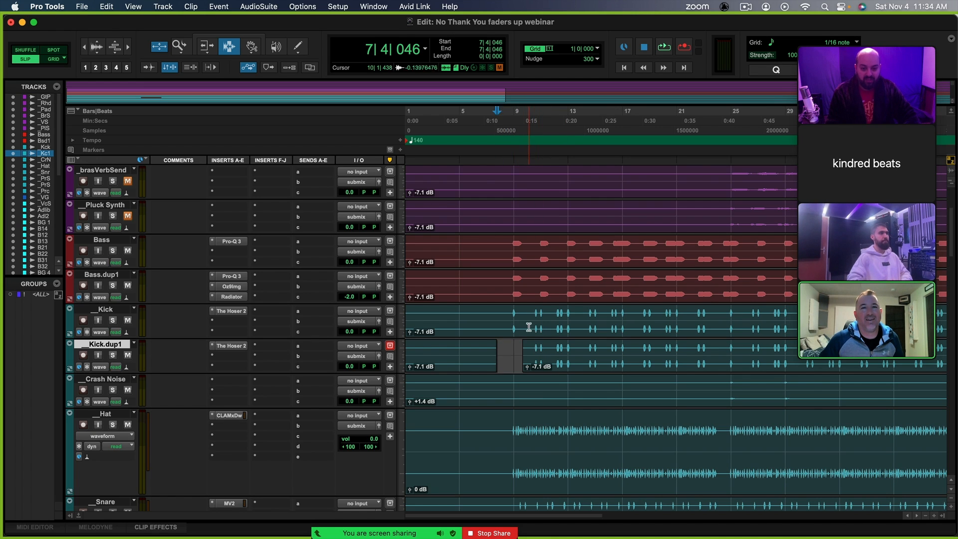
drag(530, 325, 578, 350)
key(Delete)
key(Delete)
key(Delete)
key(Delete)
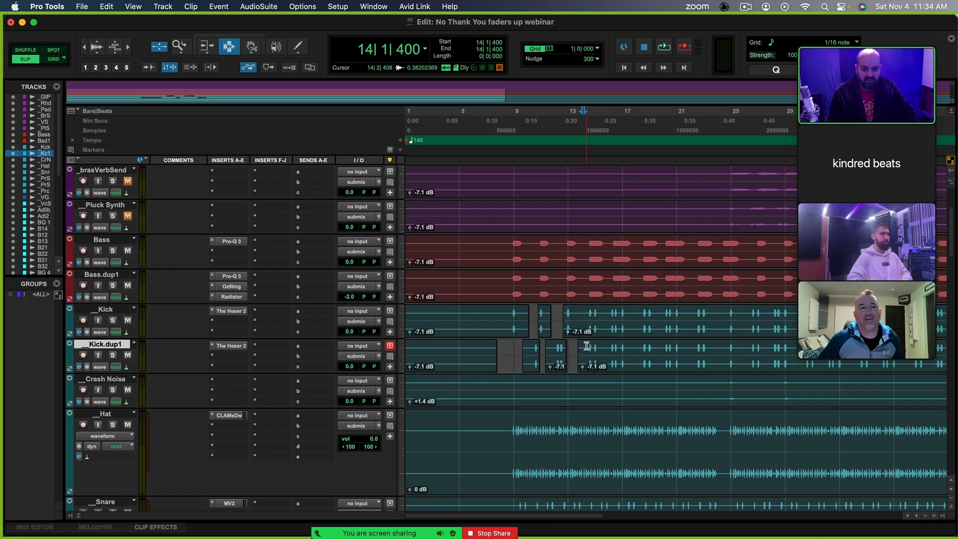
Remove alternate hits from Kick.dup1 and Kick between about bars 13 and 17, extending the split between both tracks
drag(577, 349, 599, 352)
key(Delete)
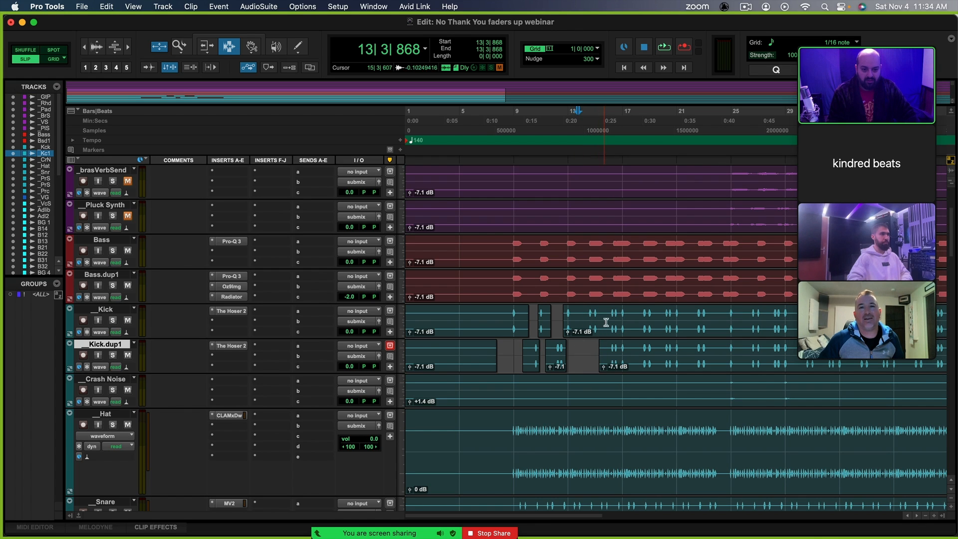
drag(606, 320, 613, 330)
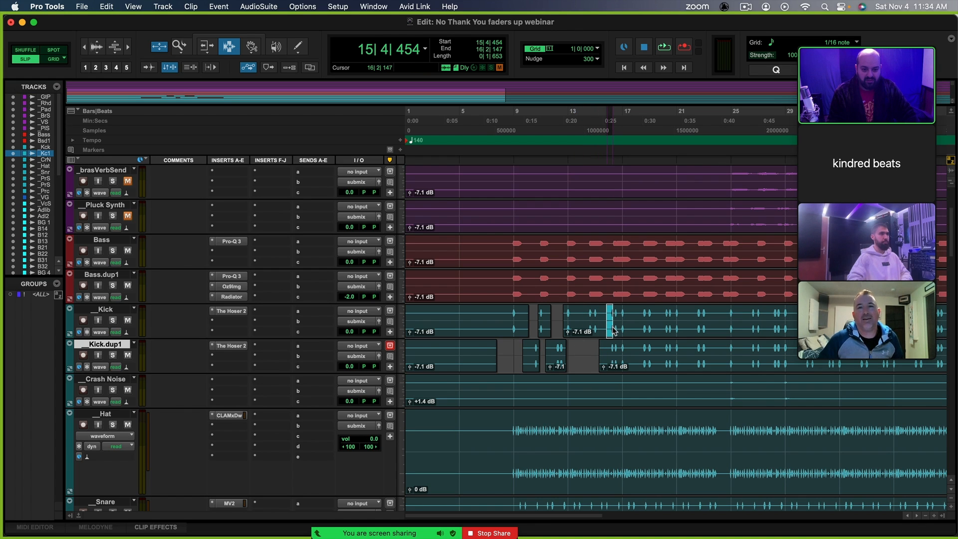
key(Delete)
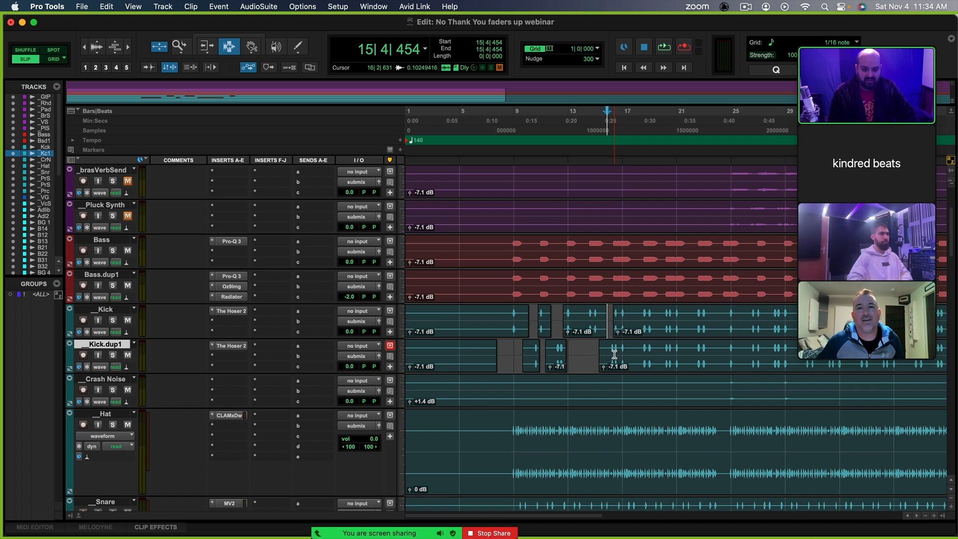
drag(615, 355, 630, 356)
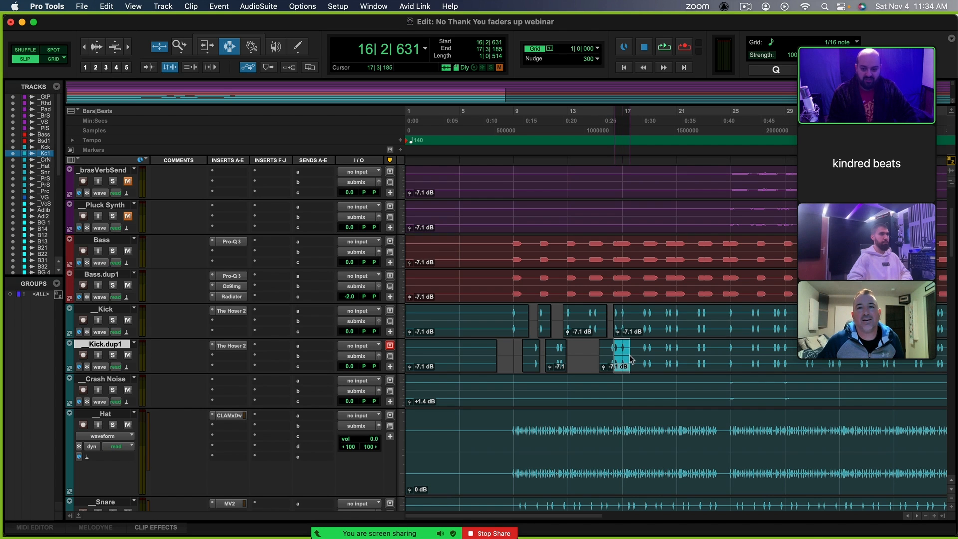
key(Delete)
Compare The Hoser 2 bypassed and active on Kick.dup1 against the processed Kick hits while playing the full mix
click(232, 349)
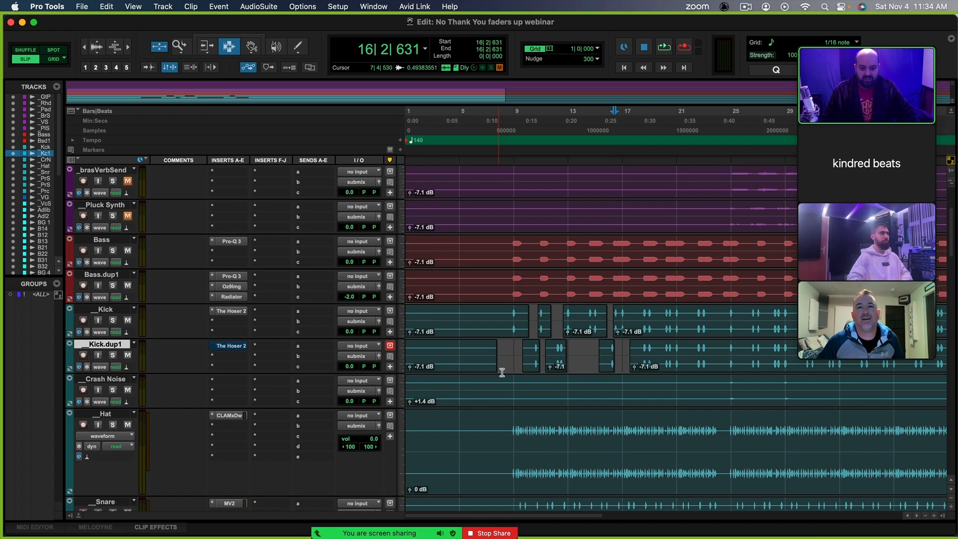
key(space)
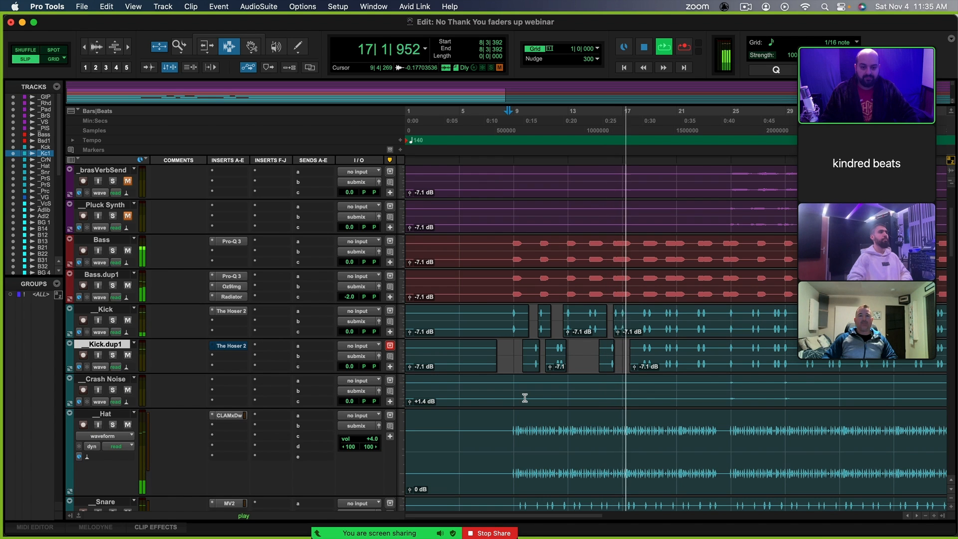
key(space)
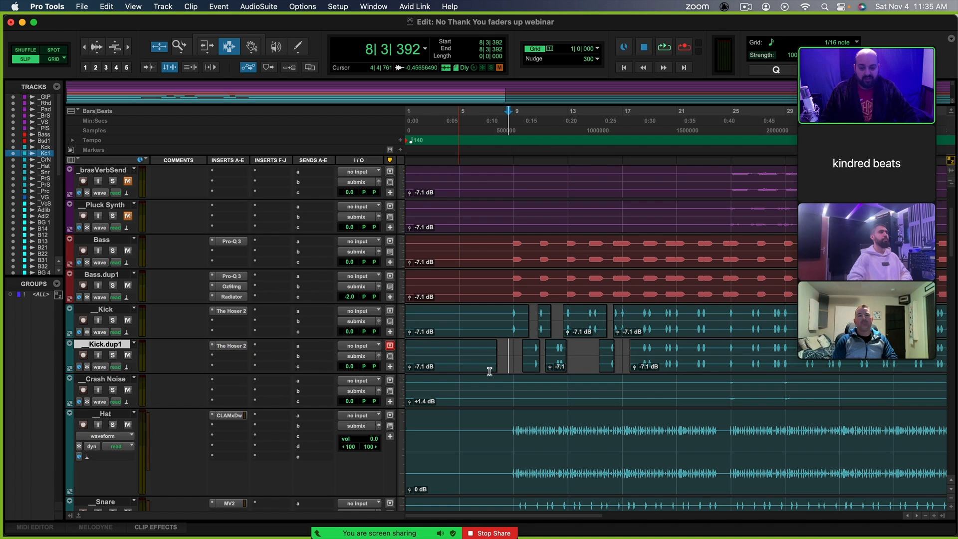
key(space)
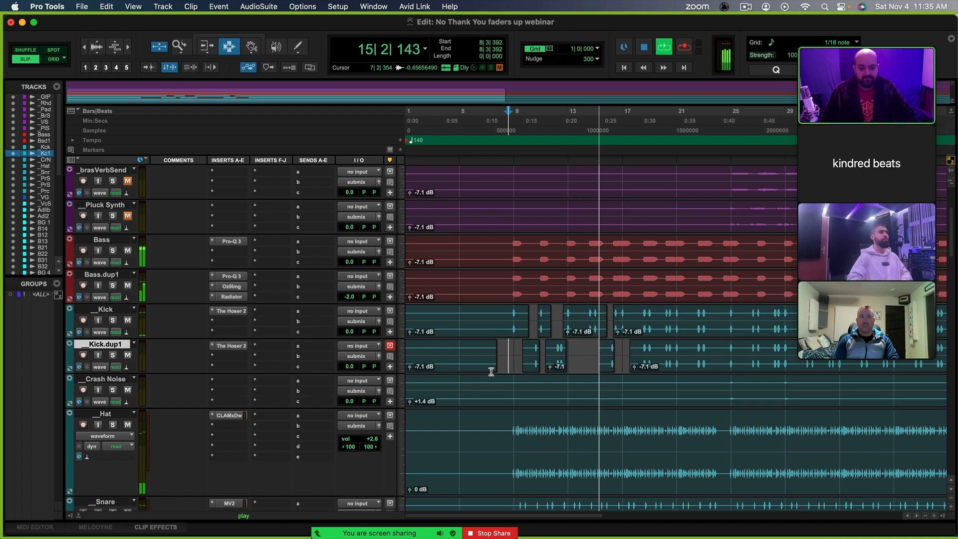
key(space)
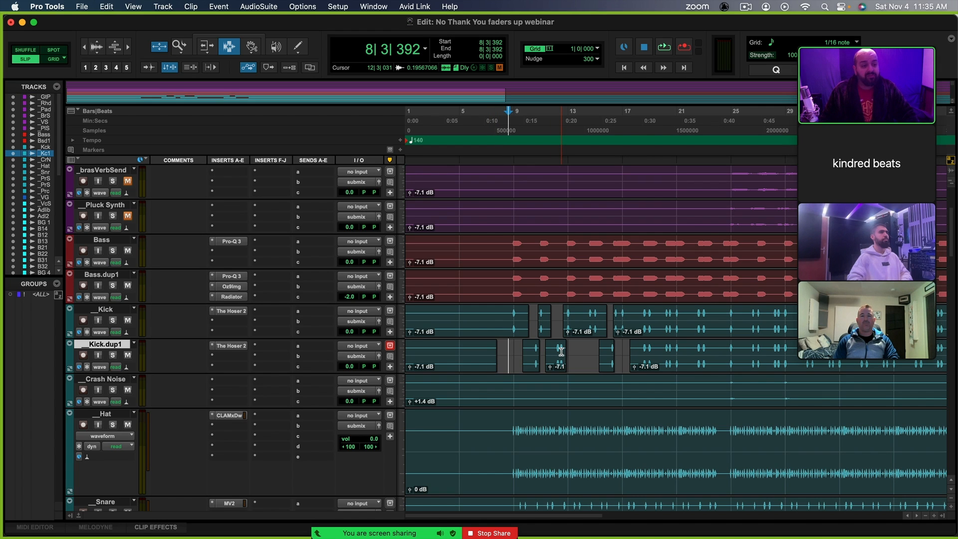
click(236, 351)
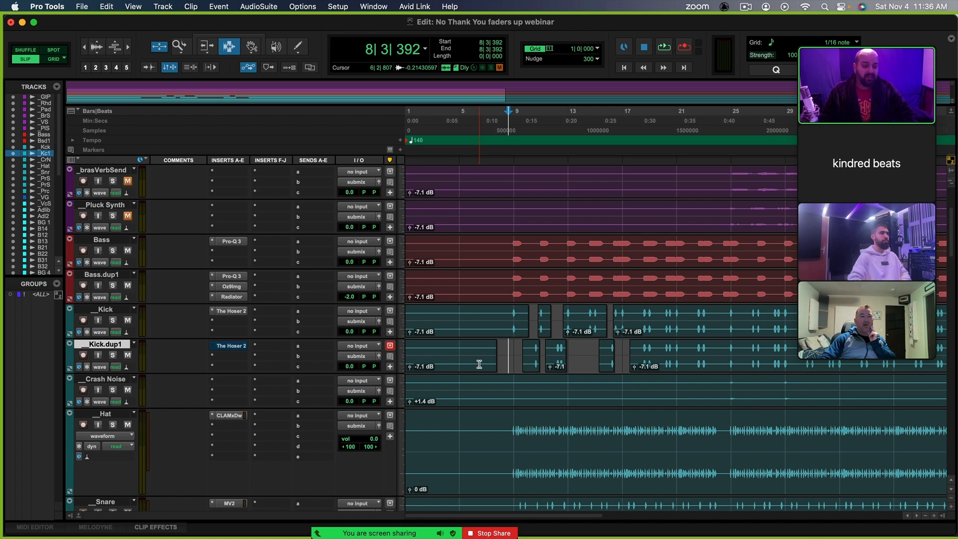
key(space)
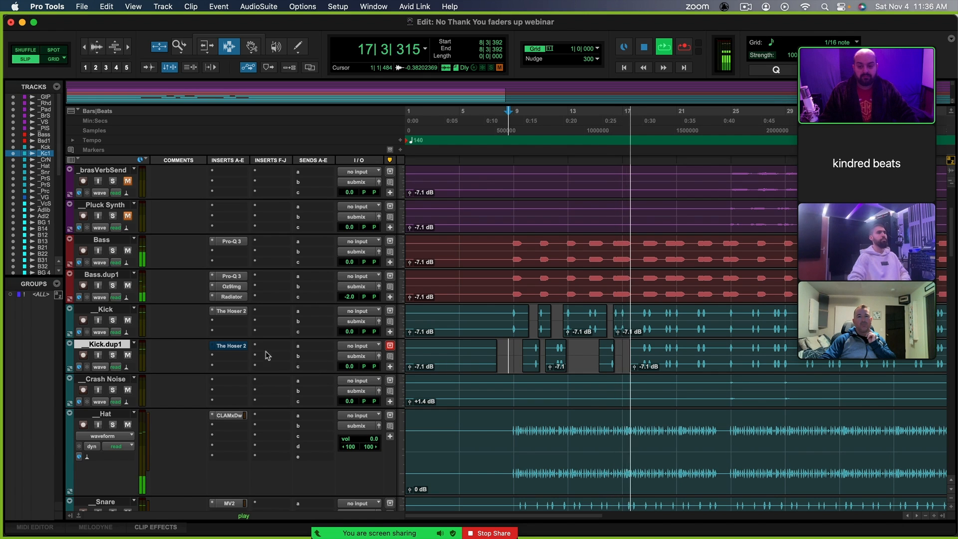
key(space)
key(space)
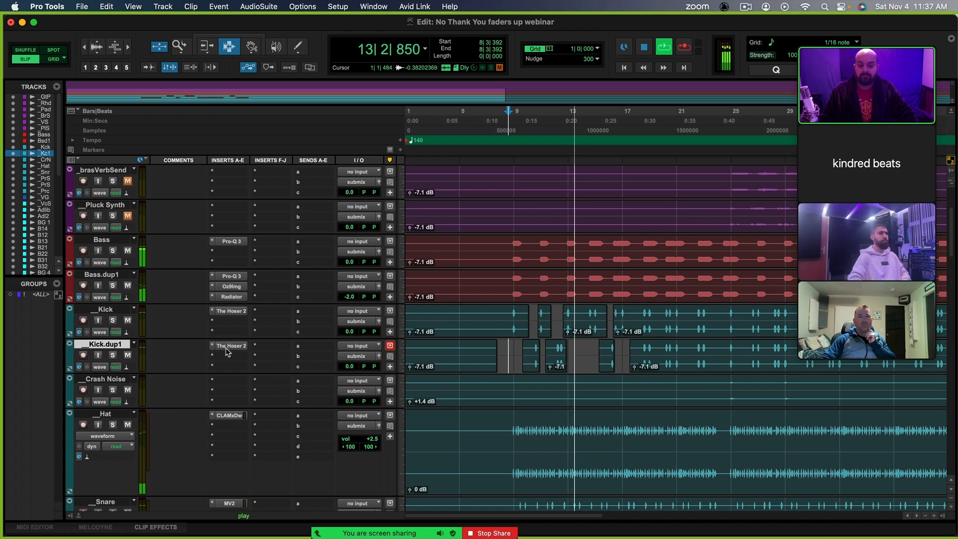
key(space)
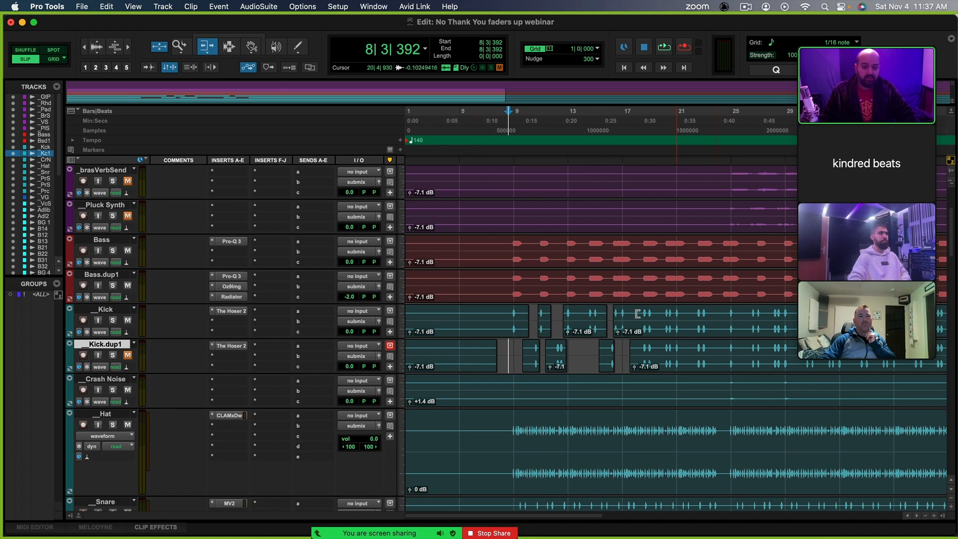
With Kick.dup1 muted, extend the Kick track's clip back to about bar 8 to cover the deleted gaps
drag(616, 327, 505, 332)
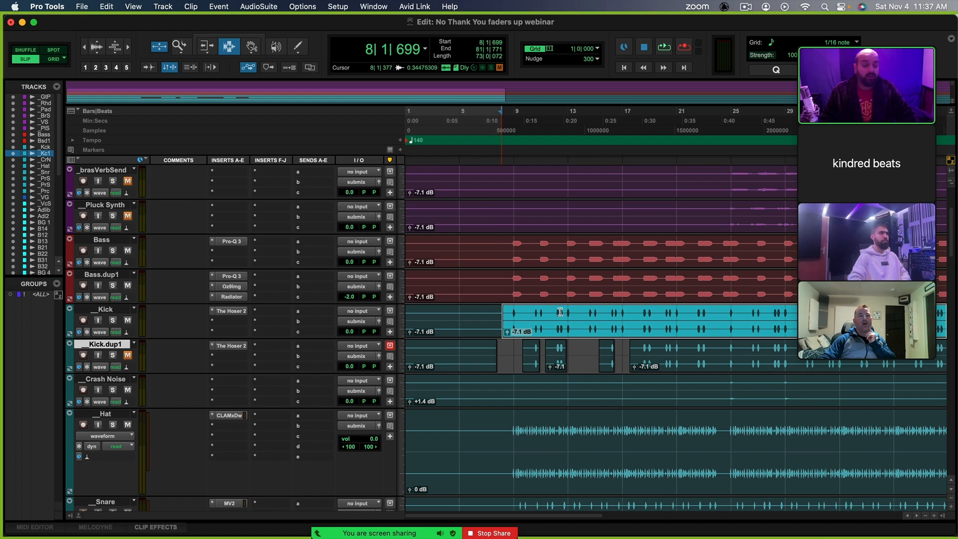
click(509, 313)
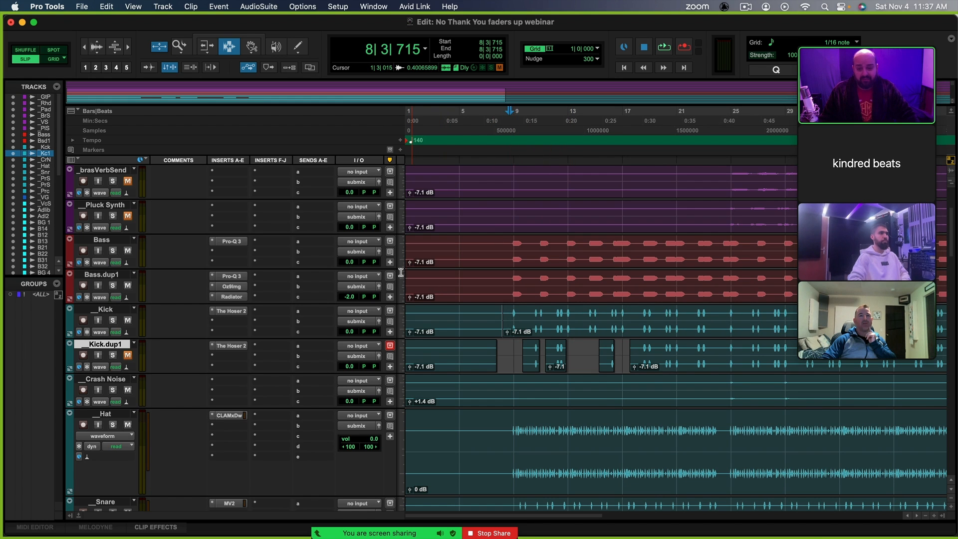
Raise the Bass track's volume to +2.4 dB and audition it in the full mix from bar 8
click(343, 262)
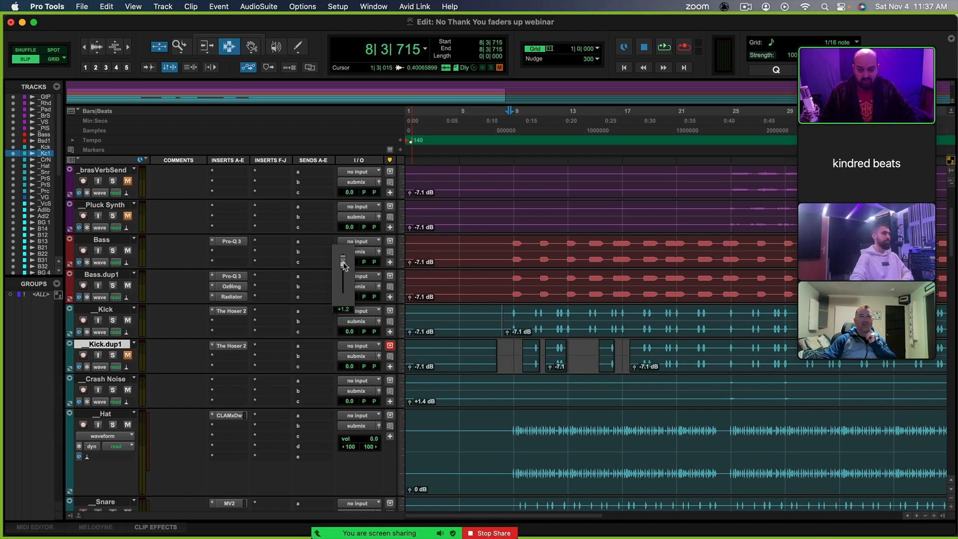
drag(344, 265, 343, 262)
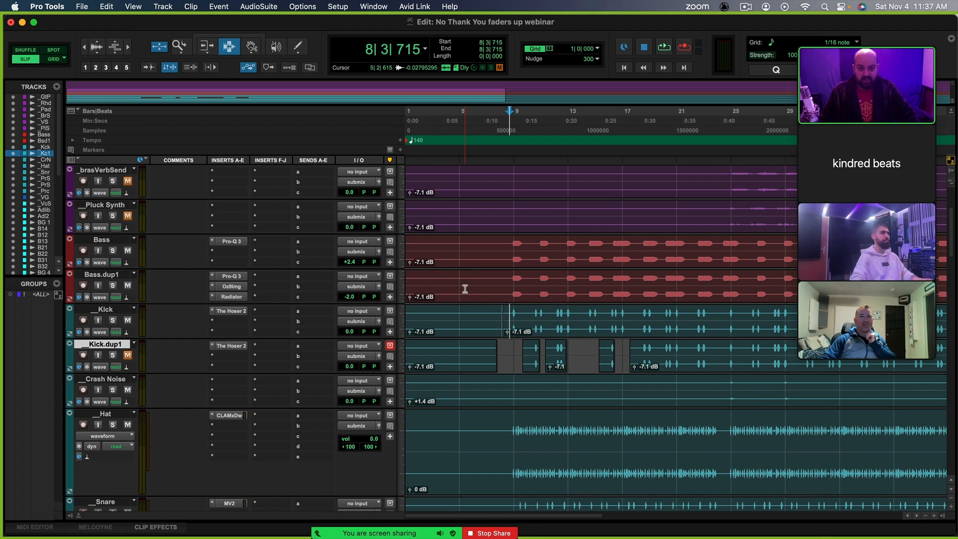
key(space)
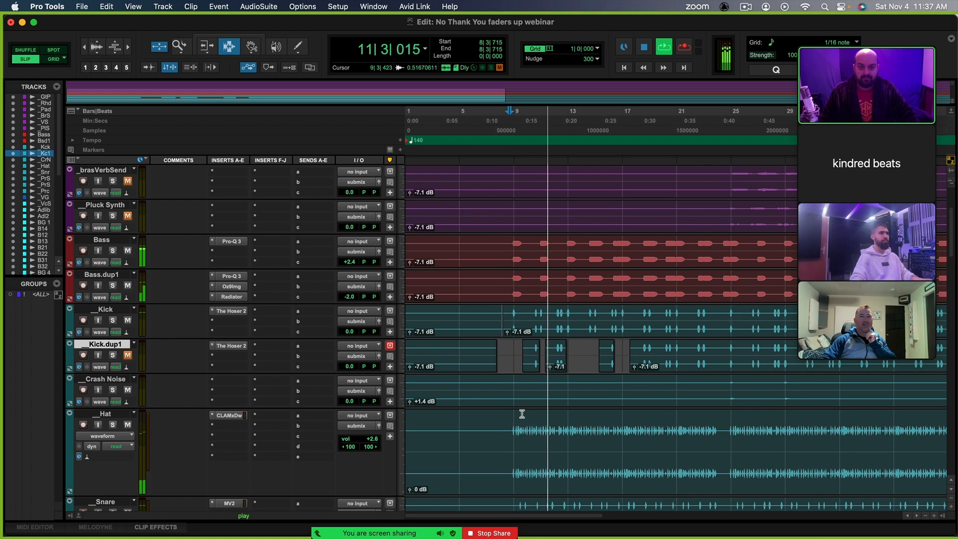
key(space)
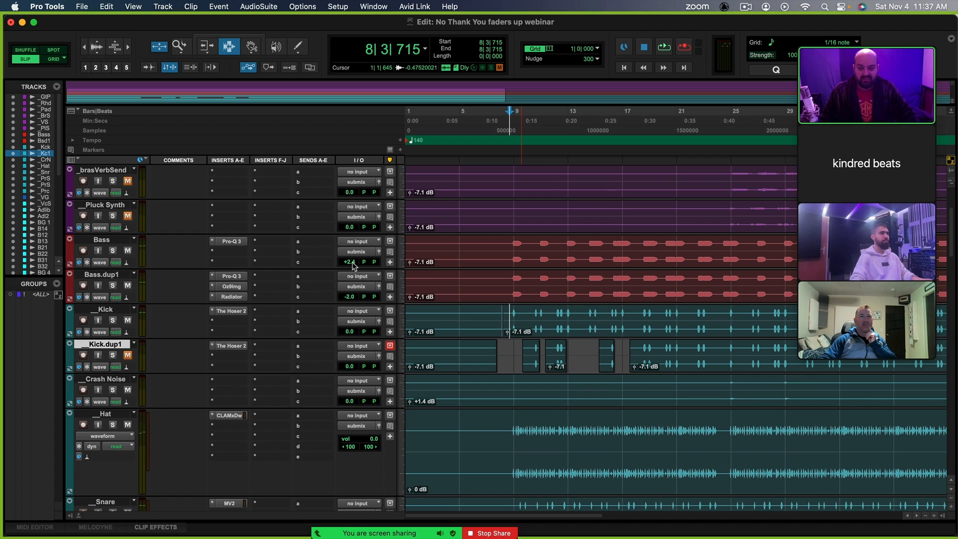
Audition the Bass track's volume at +1.2 dB and at +1.8 dB against the kick in the full mix
click(351, 262)
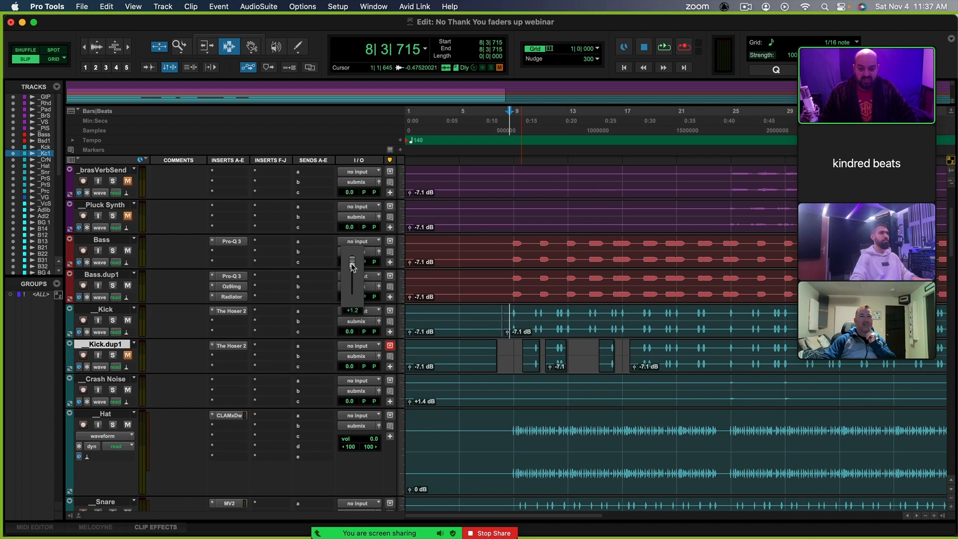
drag(352, 265, 352, 265)
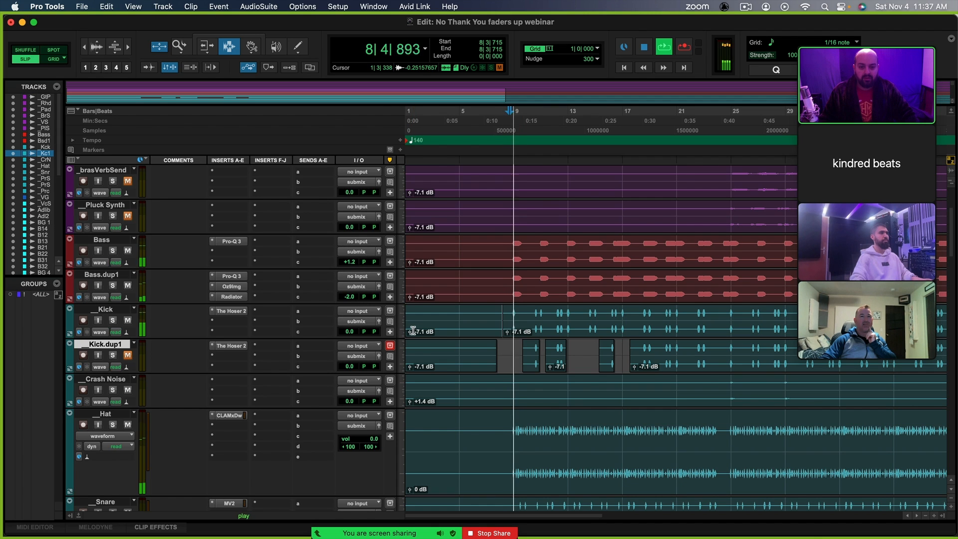
key(space)
drag(355, 264, 353, 263)
key(space)
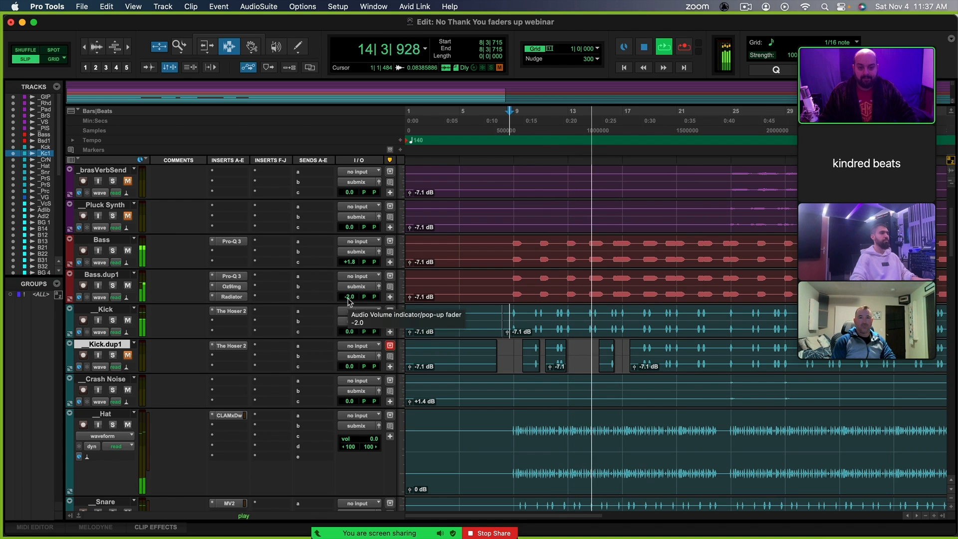
key(space)
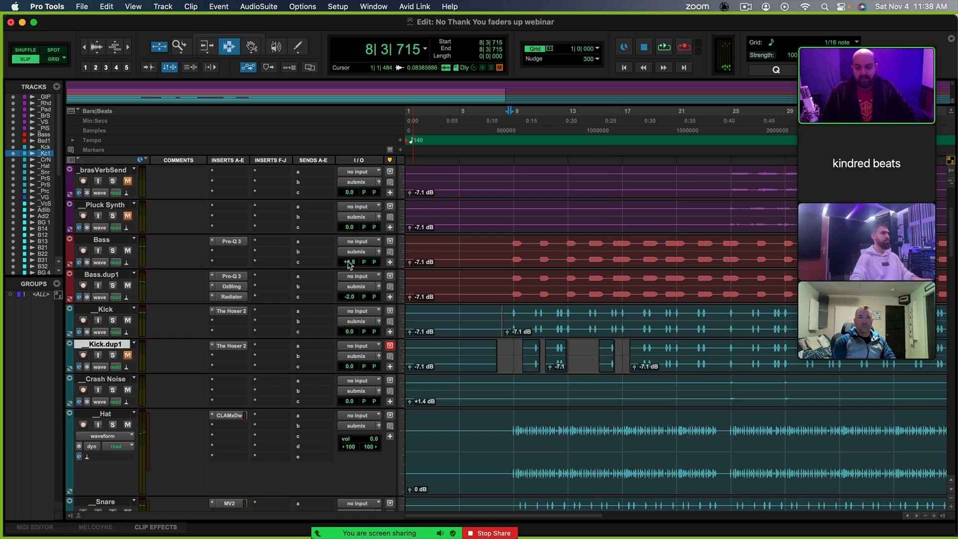
Set the Bass track's volume to +1.2 dB and play the mix from bar 8
click(349, 262)
drag(348, 261, 347, 262)
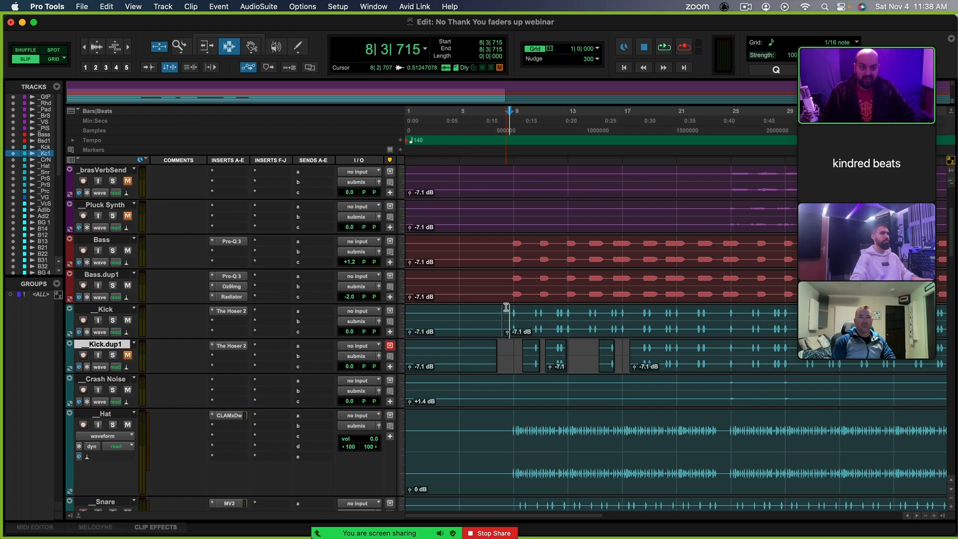
key(space)
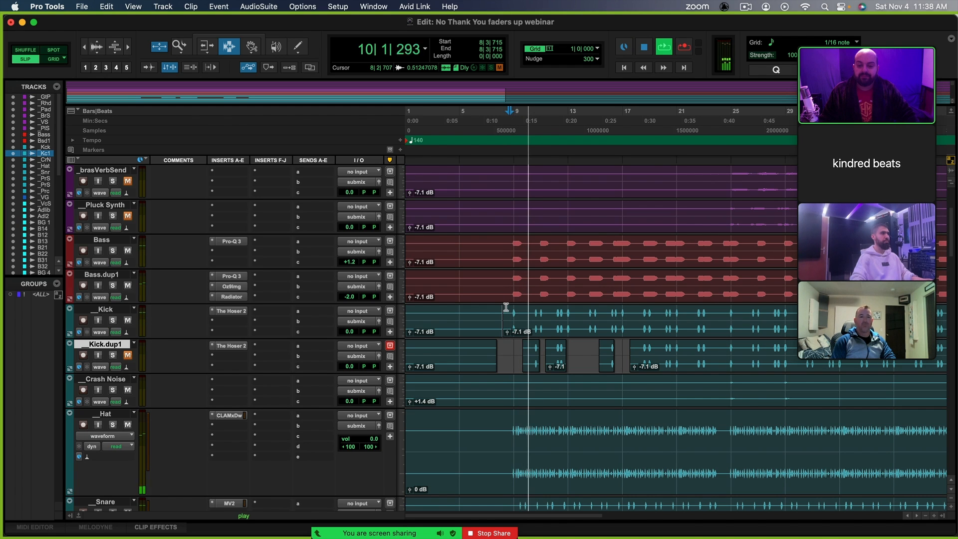
Hide the Kick.dup1 track while the mix plays and stop playback
right_click(104, 344)
click(110, 357)
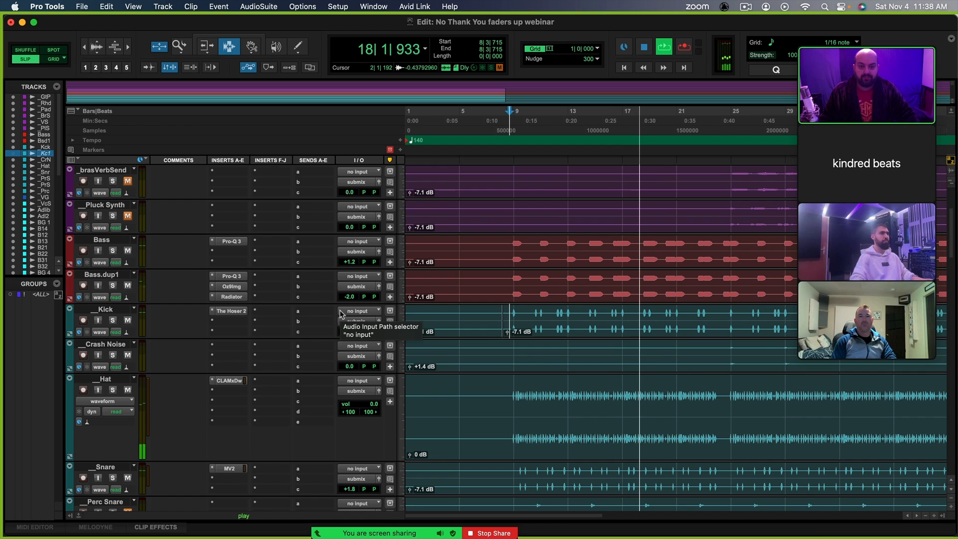
scroll(557, 340, down, 2)
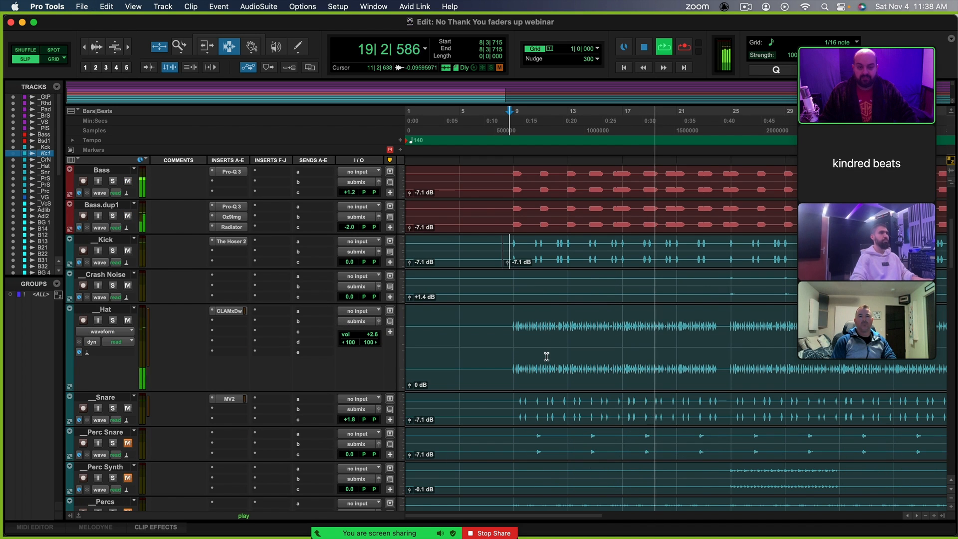
key(space)
scroll(547, 356, down, 3)
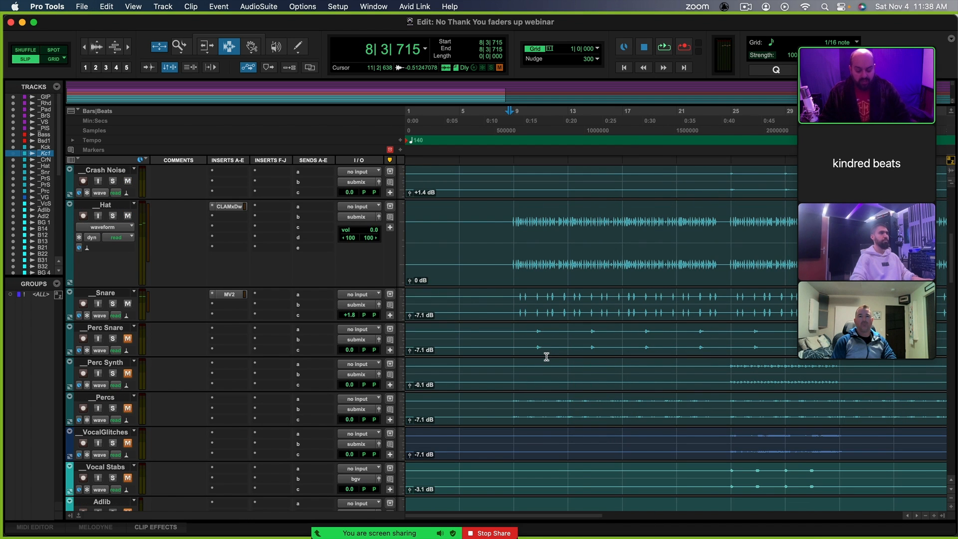
key(r)
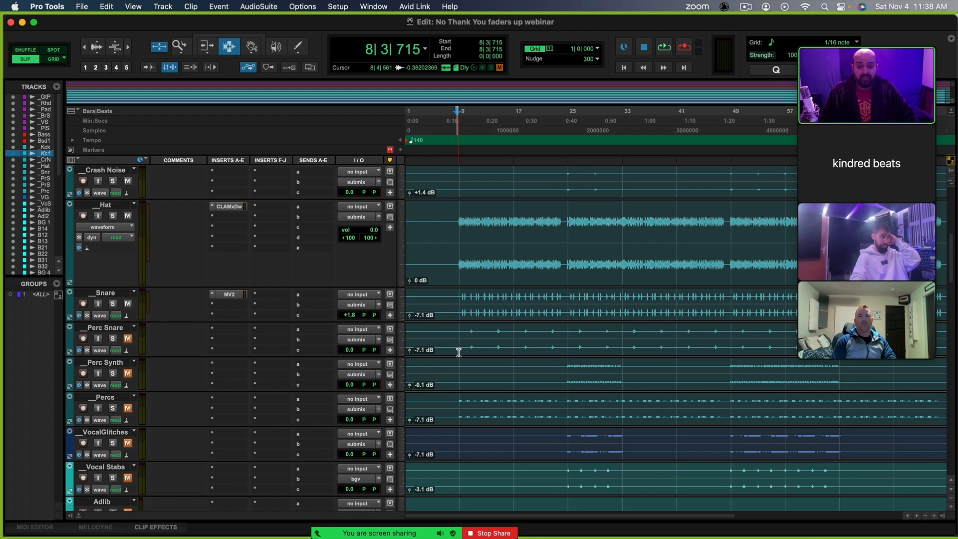
scroll(464, 348, up, 9)
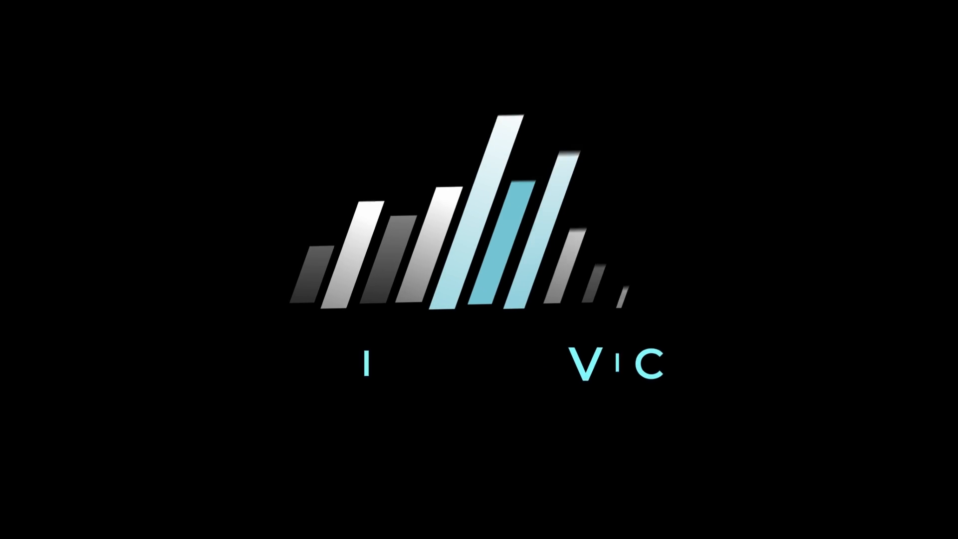